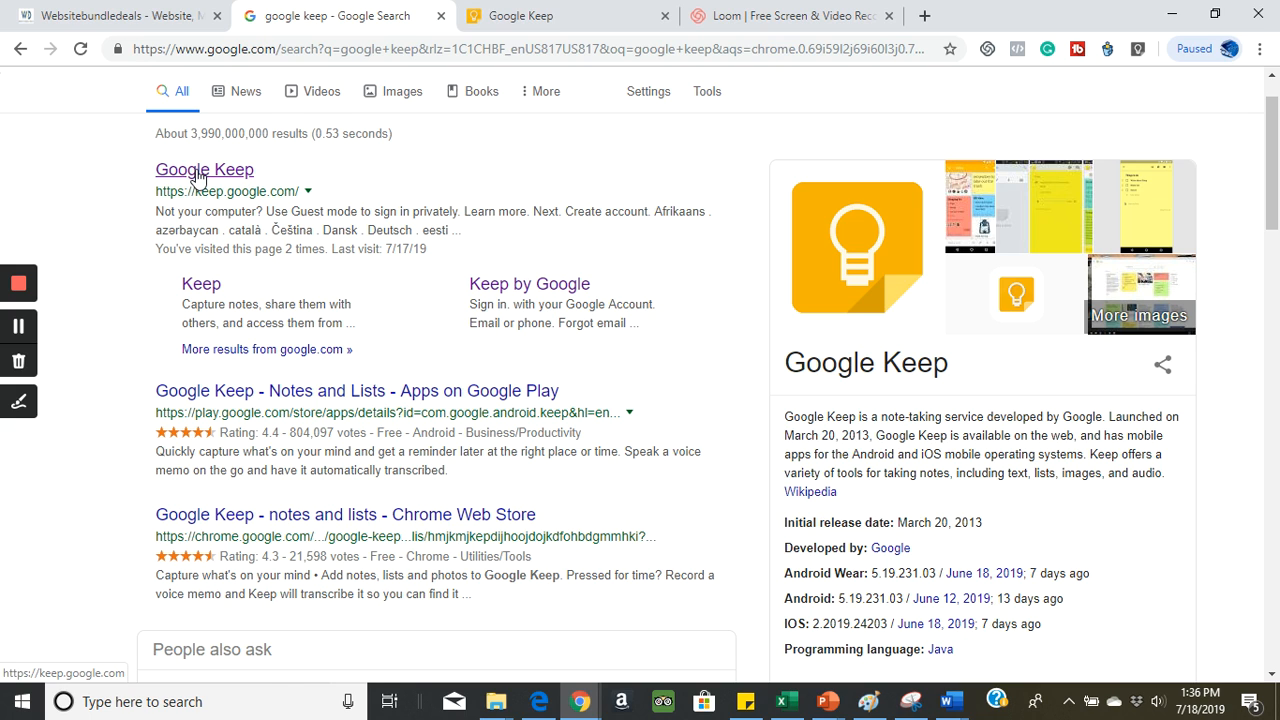
Step: Switch to Google Keep and start a new note titled "Webinar Tuesday 07/23/19"
{"action": "left_click", "coordinate": [533, 20]}
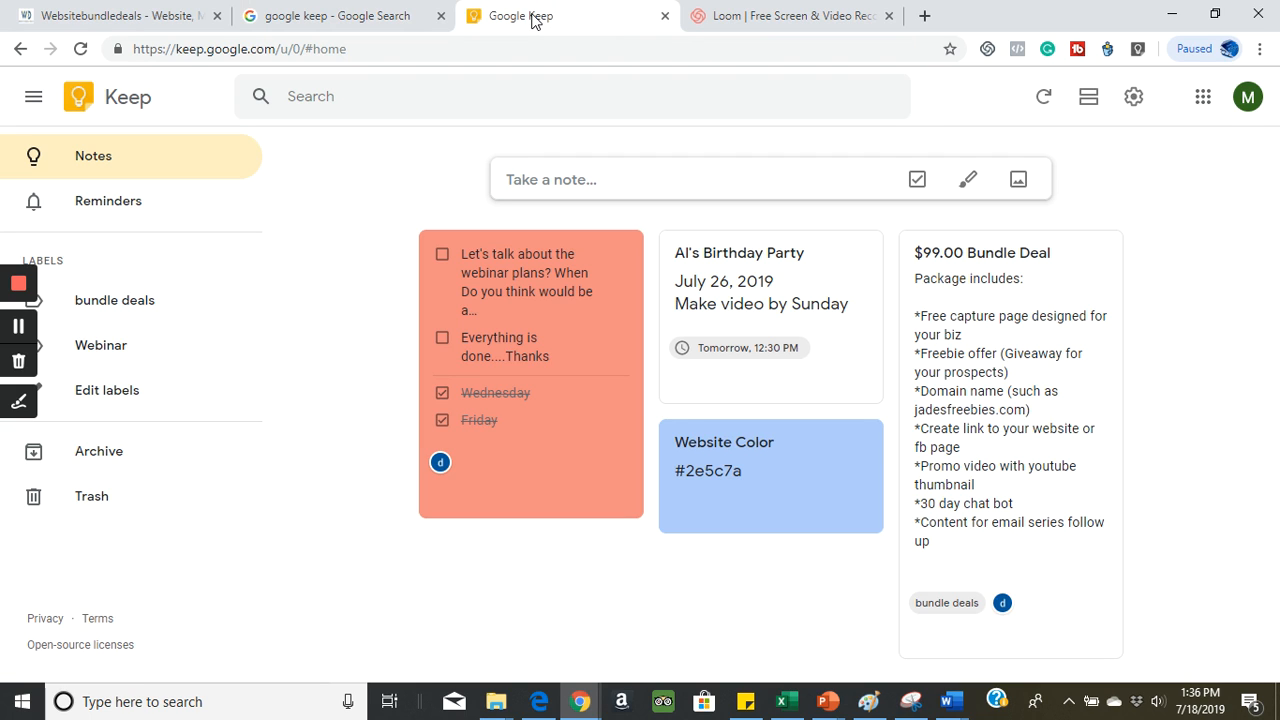
{"action": "left_click", "coordinate": [543, 180]}
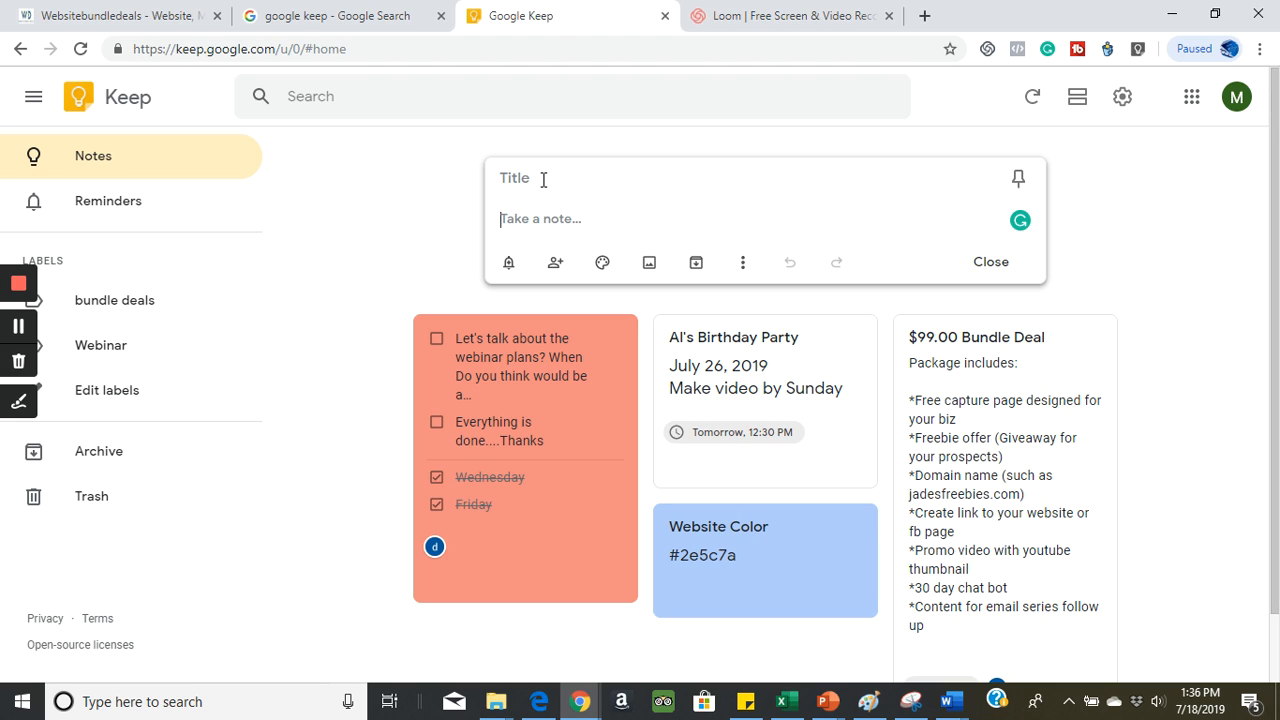
{"action": "left_click", "coordinate": [526, 177]}
{"action": "type", "text": "W"}
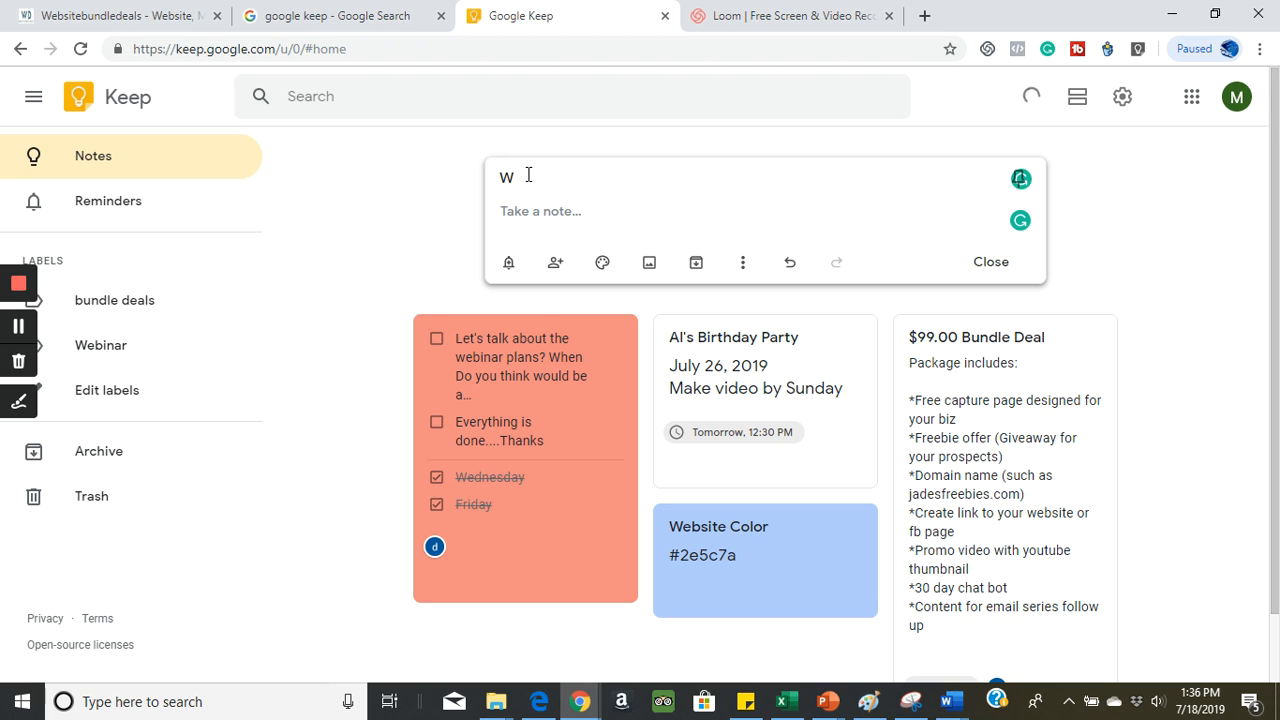
{"action": "type", "text": "ebinar Tueday"}
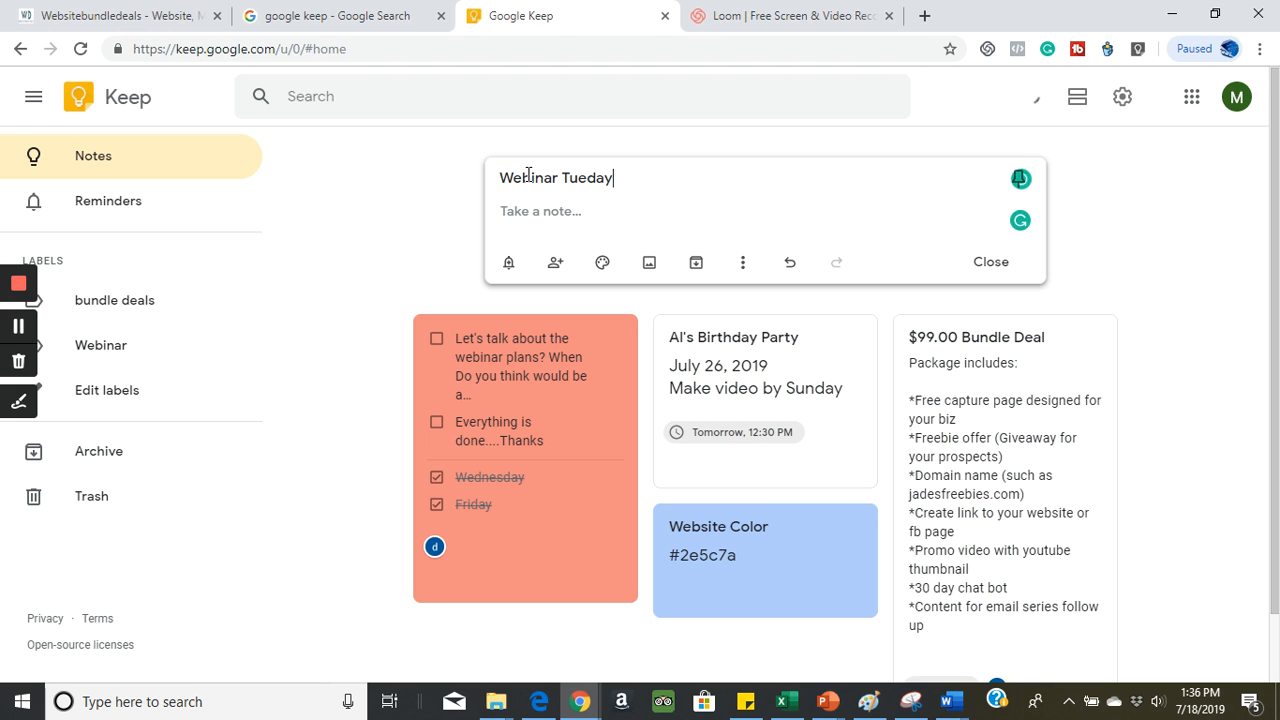
{"action": "key", "text": "BackSpace"}
{"action": "key", "text": "BackSpace"}
{"action": "key", "text": "BackSpace"}
{"action": "key", "text": "BackSpace"}
{"action": "type", "text": "esday 07/23/19"}
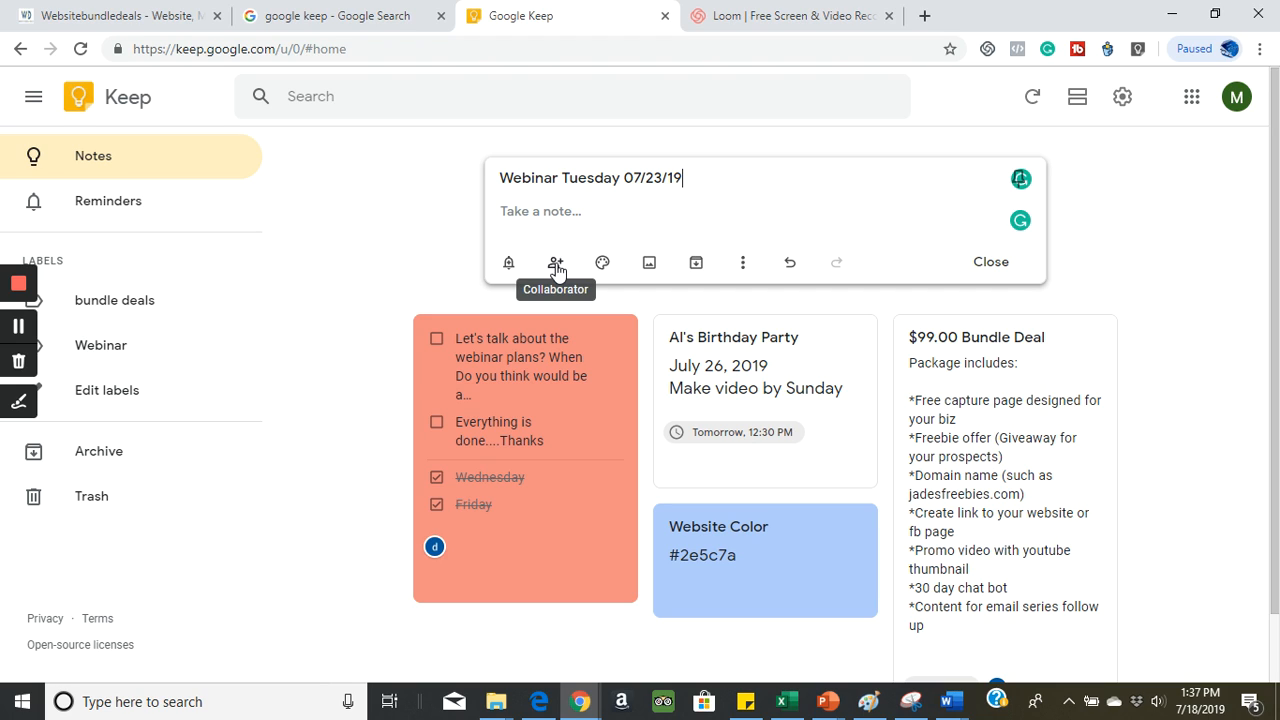
Step: Change the new webinar note's background color to the darker blue
{"action": "mouse_move", "coordinate": [603, 270]}
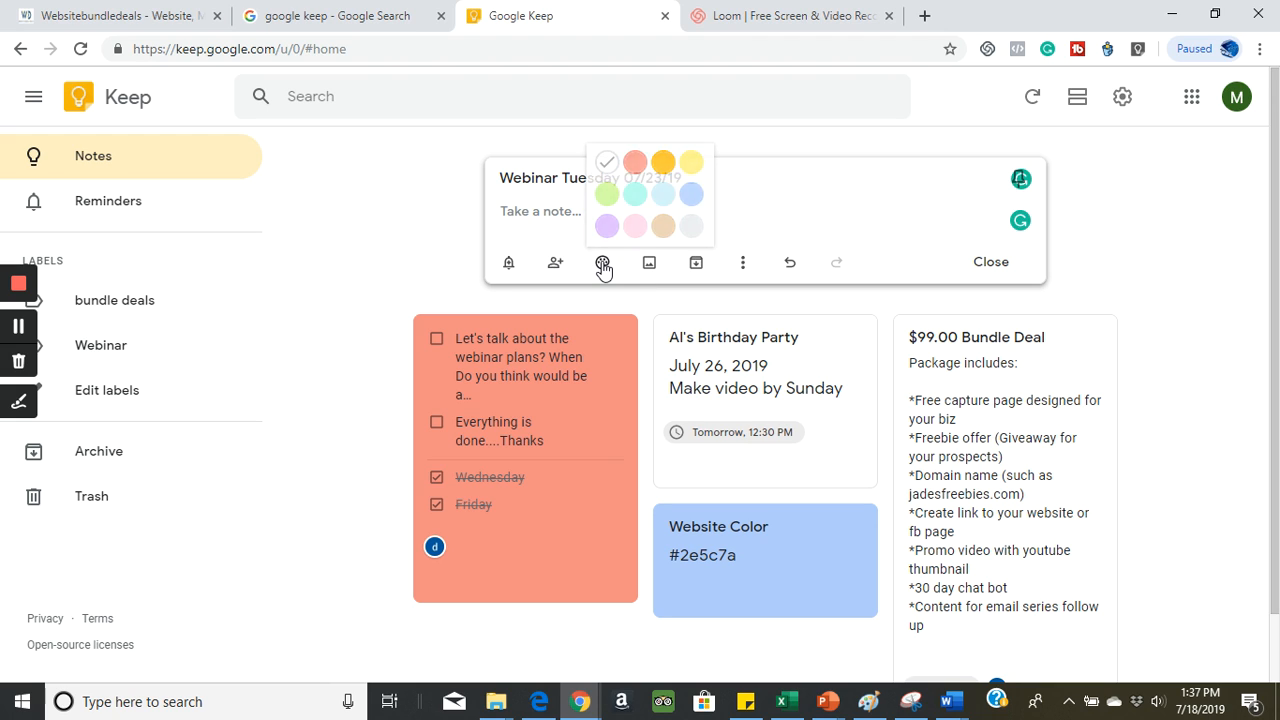
{"action": "left_click", "coordinate": [663, 162]}
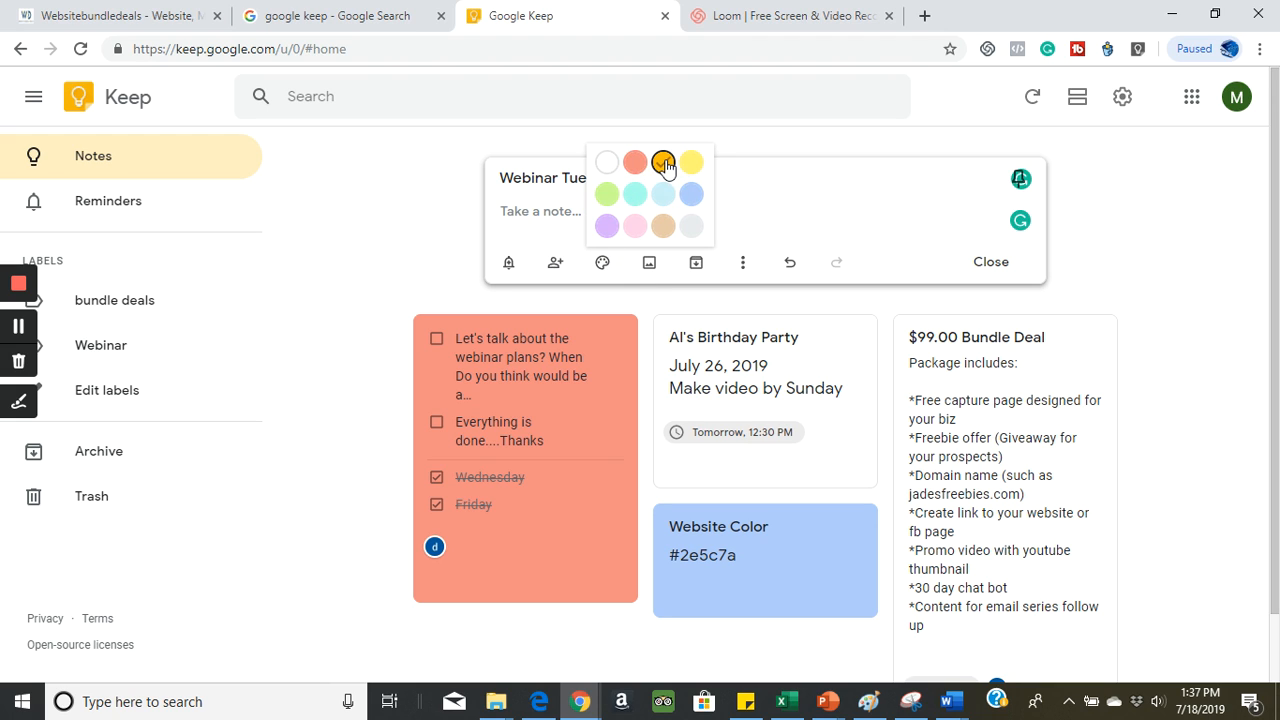
{"action": "left_click", "coordinate": [690, 194]}
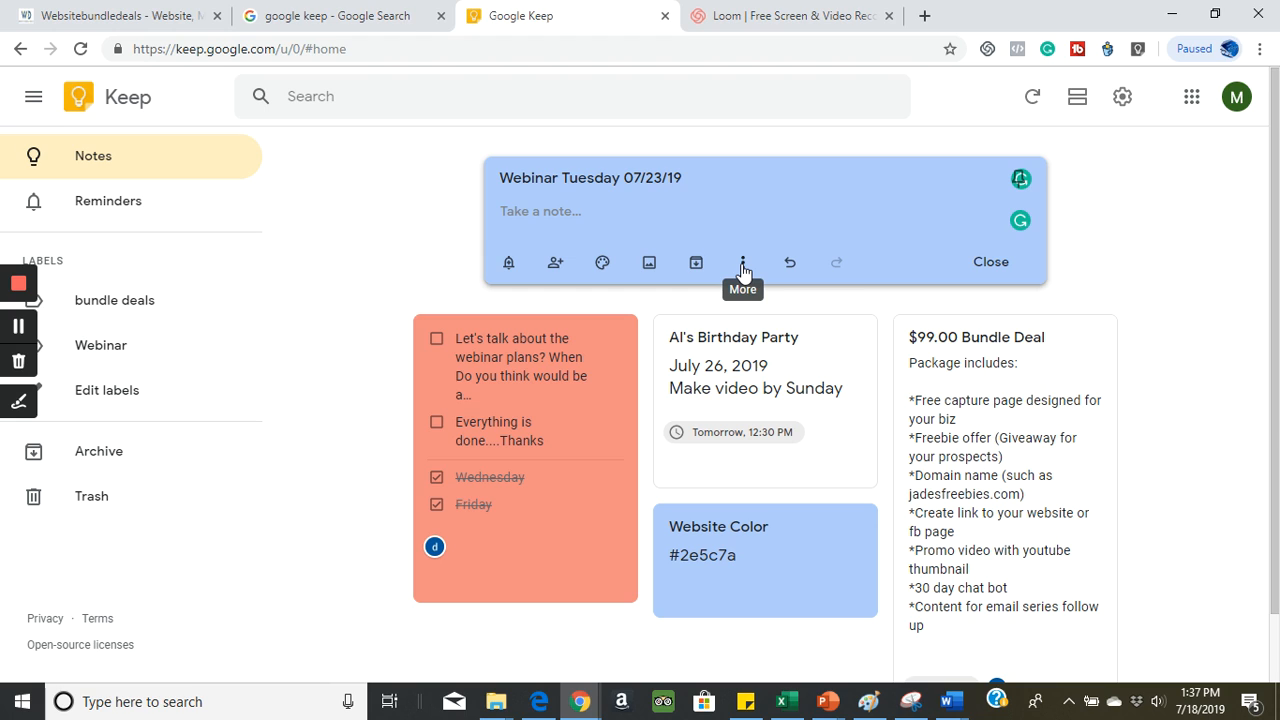
Step: Assign the existing "Webinar" label to the new note
{"action": "left_click", "coordinate": [742, 266]}
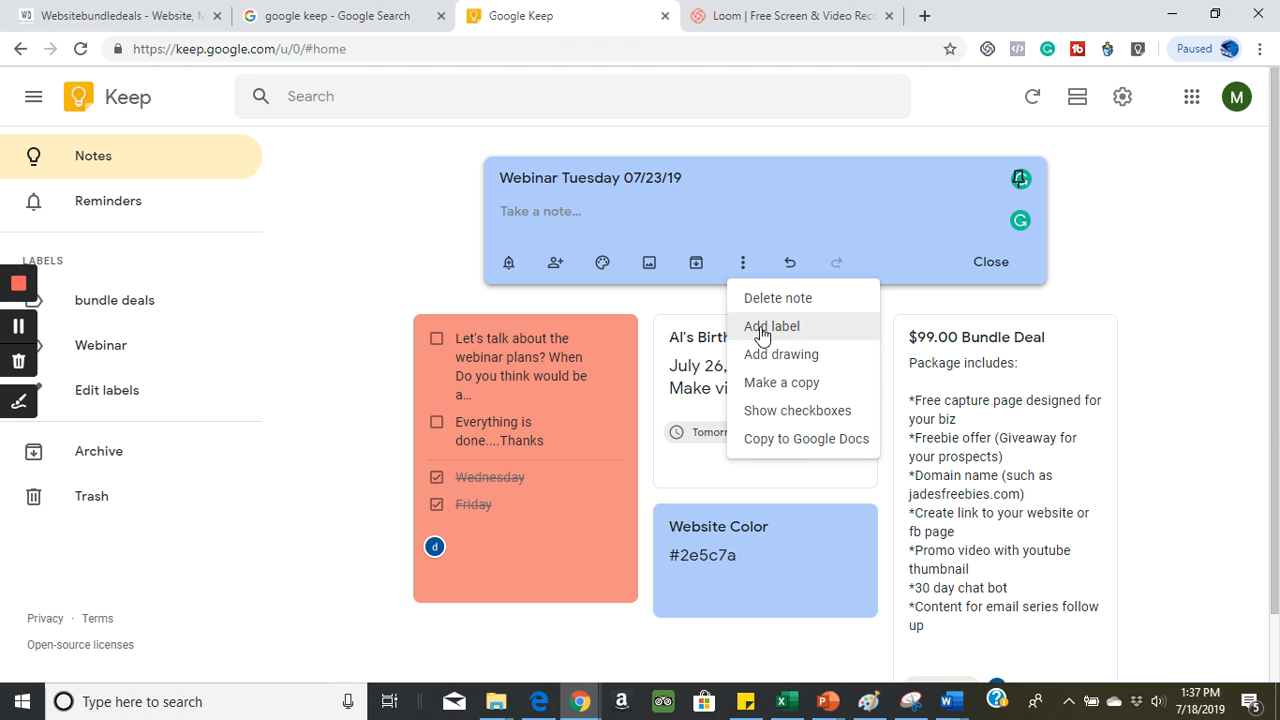
{"action": "left_click", "coordinate": [761, 330]}
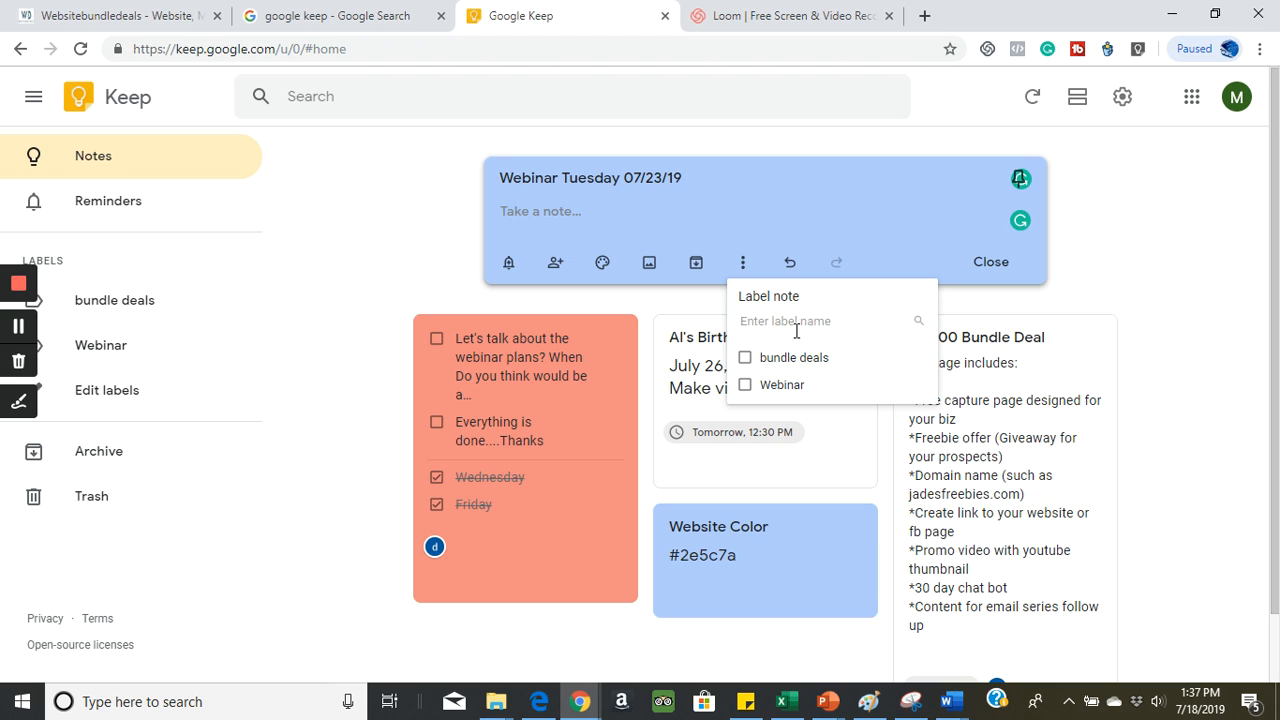
{"action": "left_click", "coordinate": [745, 386]}
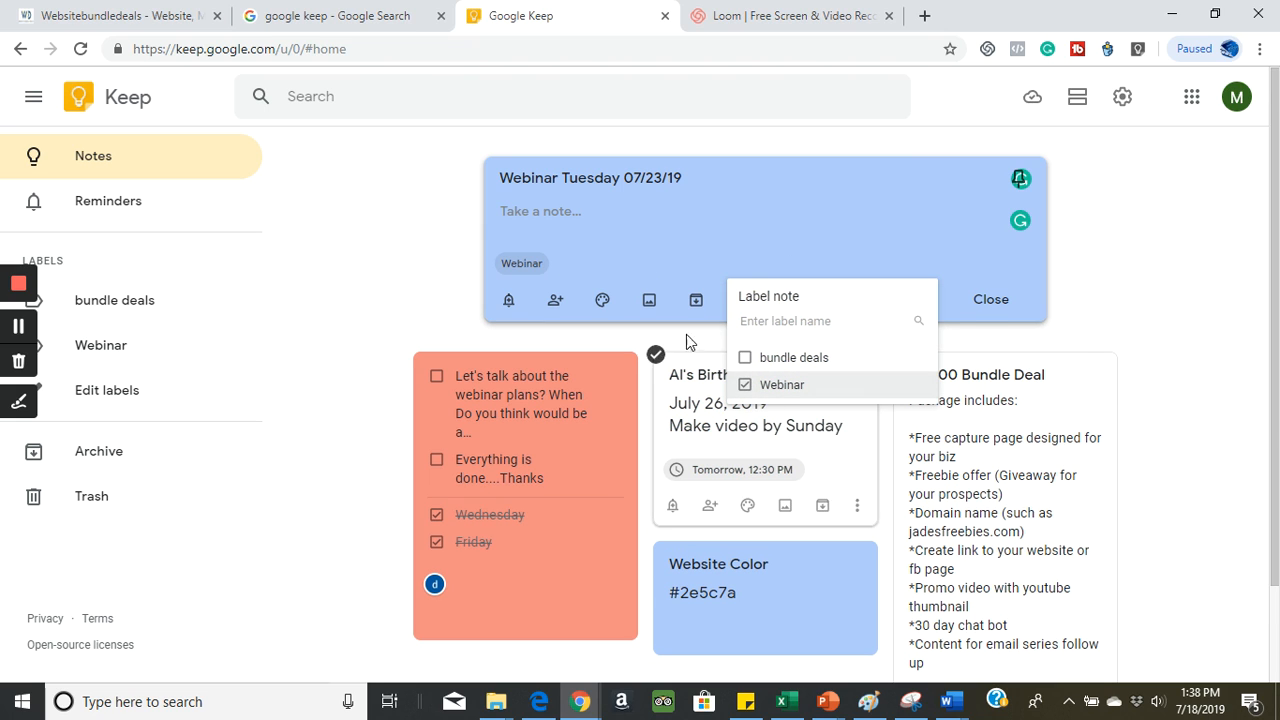
{"action": "mouse_move", "coordinate": [523, 272]}
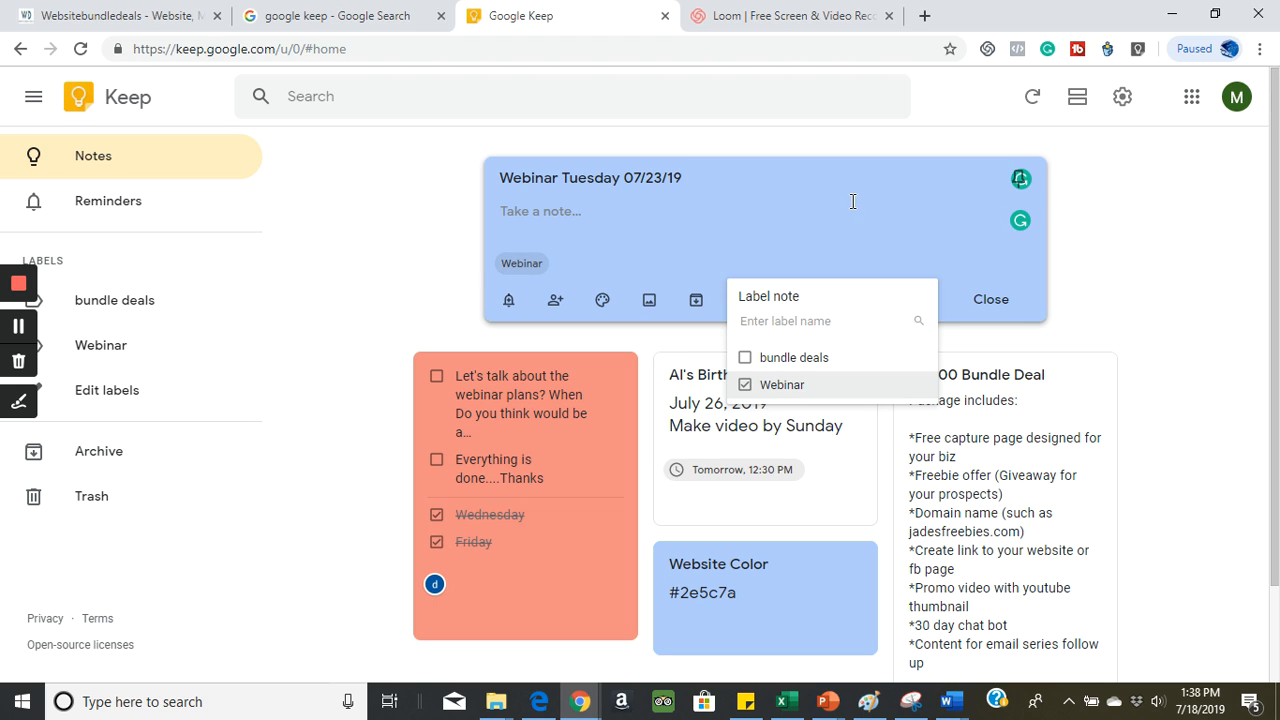
{"action": "left_click", "coordinate": [818, 261]}
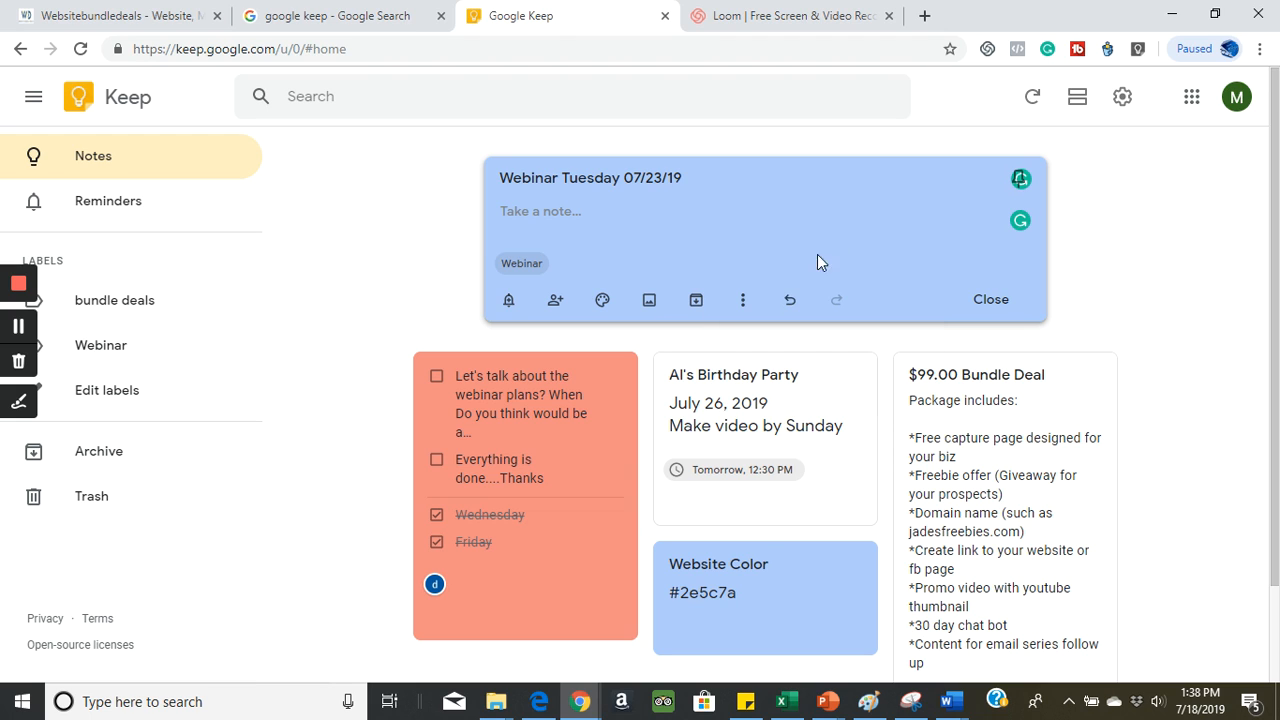
Step: Turn the note into a checklist and enter "How to attract people to your biz using freebies" as its first item
{"action": "left_click", "coordinate": [743, 302]}
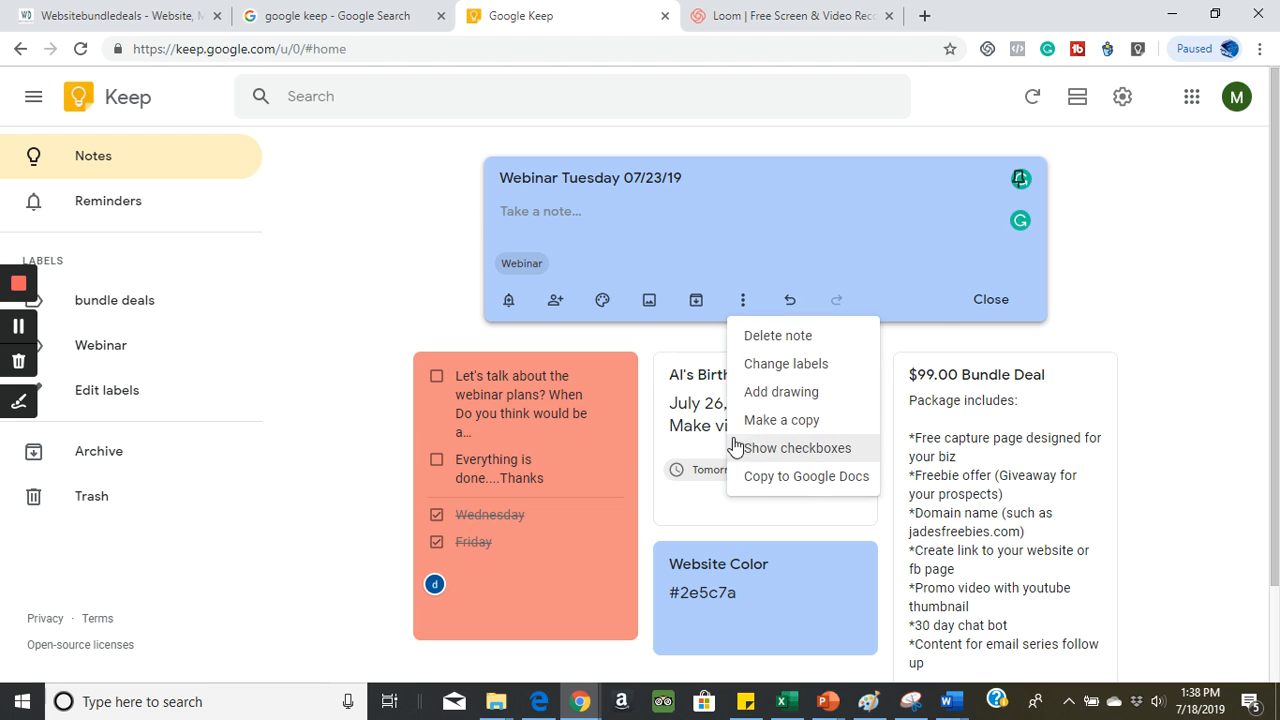
{"action": "left_click", "coordinate": [771, 456]}
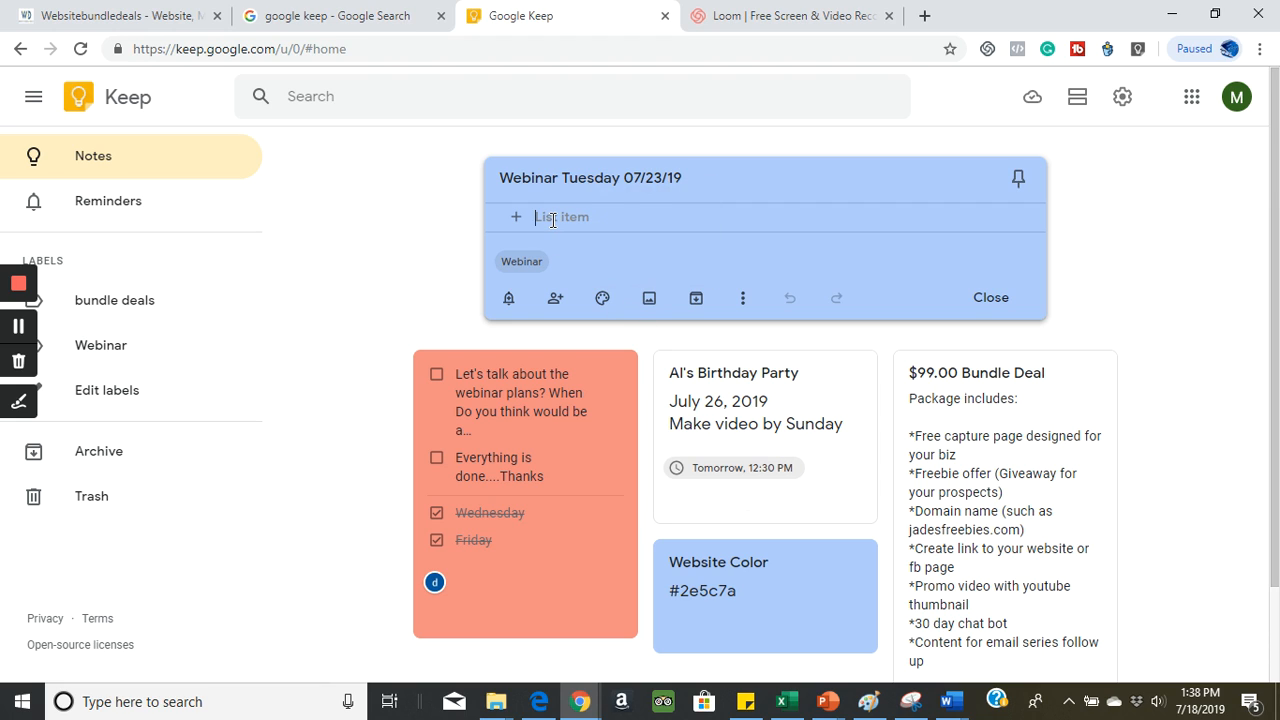
{"action": "left_click", "coordinate": [553, 220]}
{"action": "type", "text": "H"}
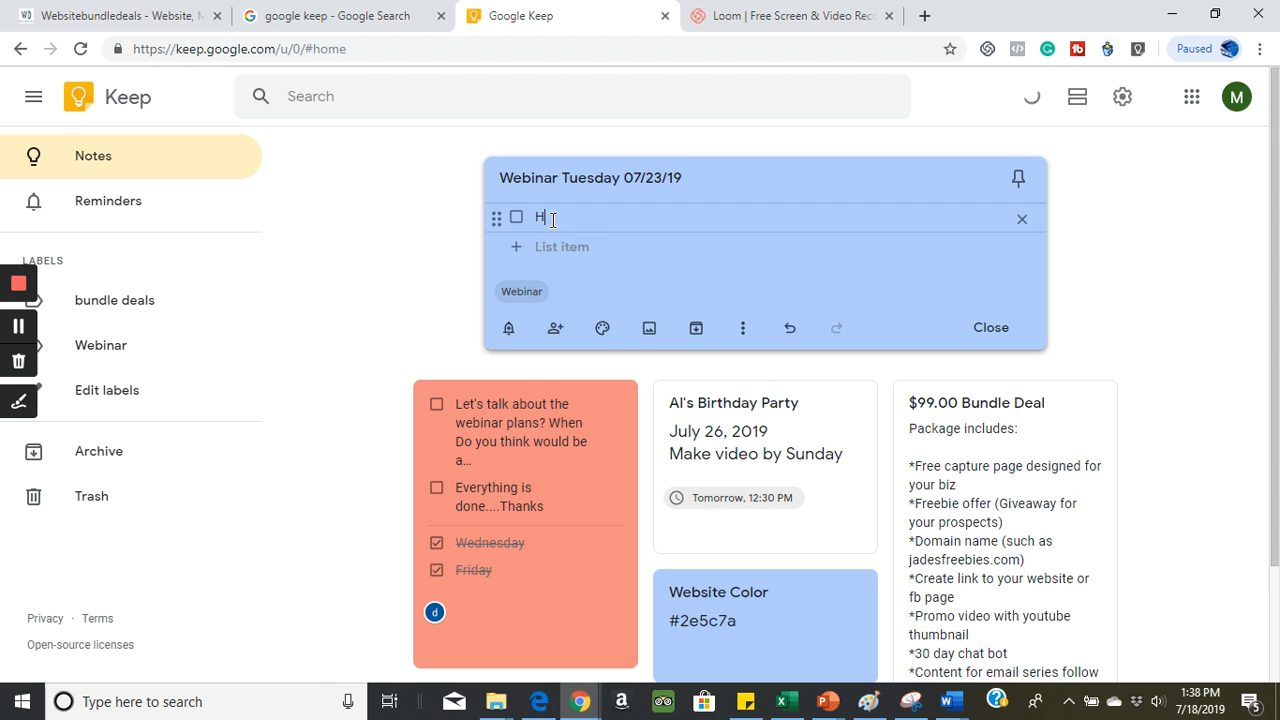
{"action": "type", "text": "ow to attract people to you"}
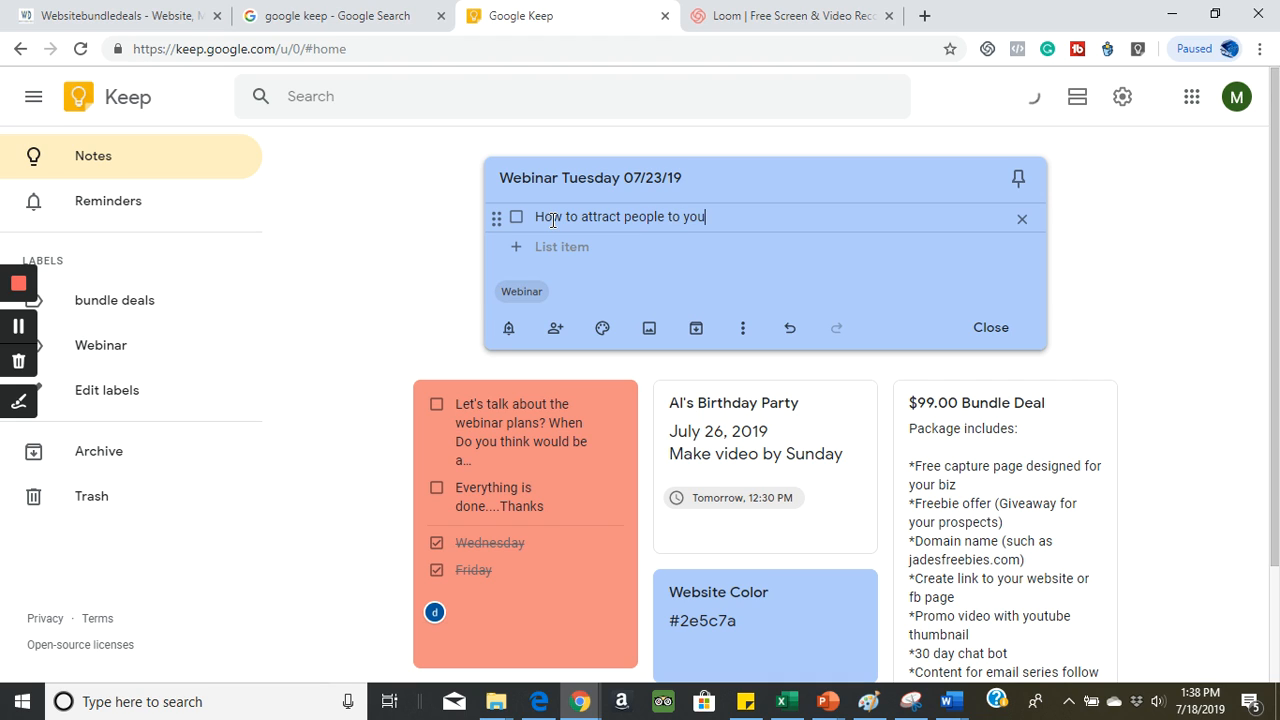
{"action": "type", "text": "r biz using freebies"}
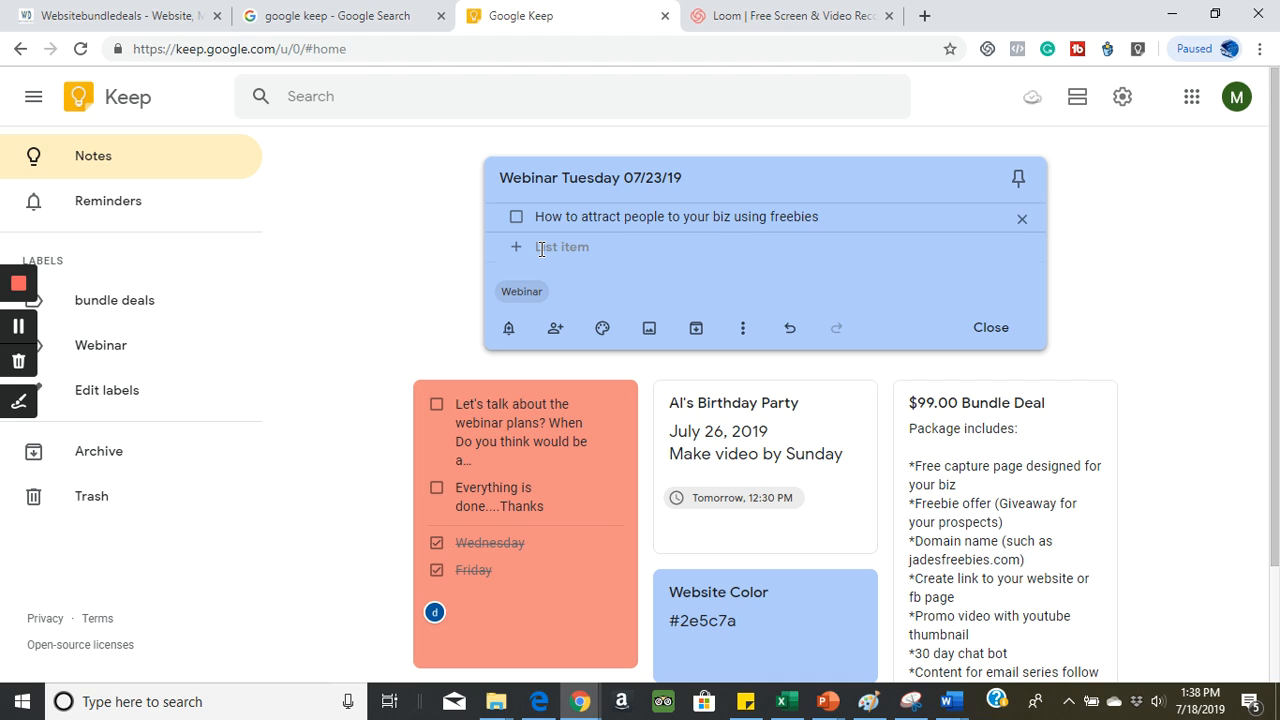
Step: Add the checklist items "Generate unlimited leads", "Building a powerful email list" and "Send out invites"
{"action": "left_click", "coordinate": [541, 249]}
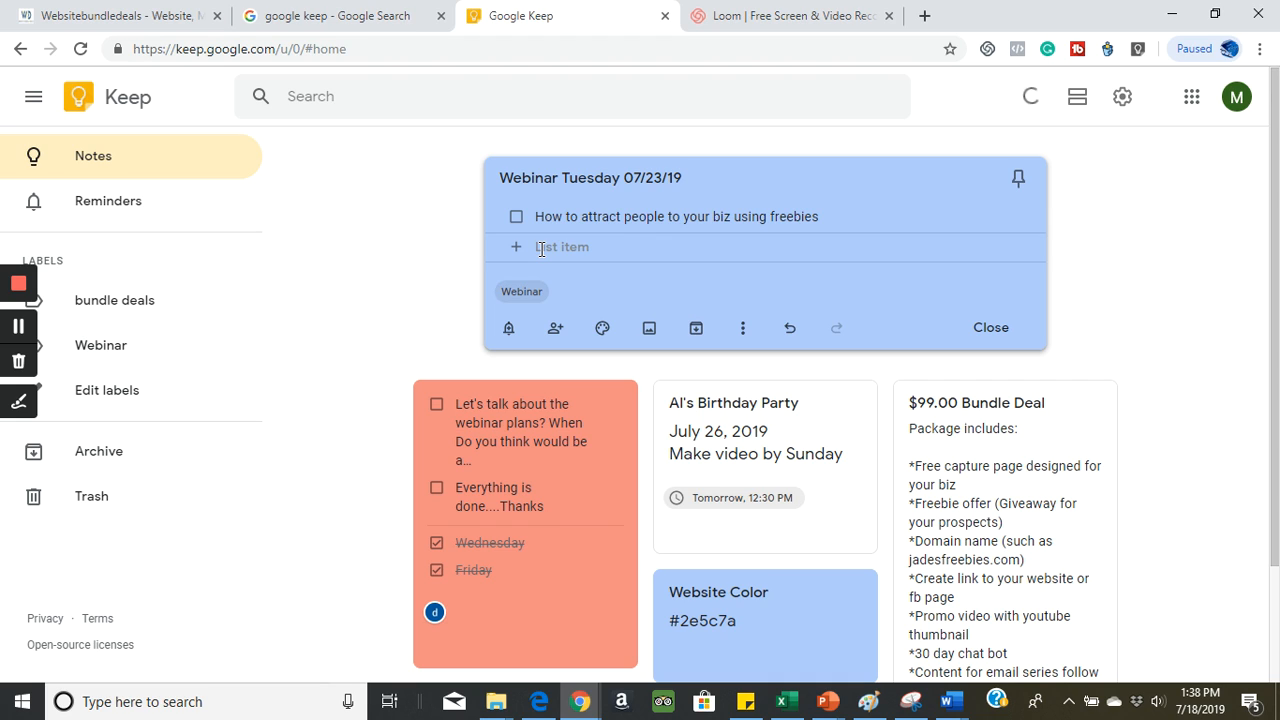
{"action": "type", "text": "Generate "}
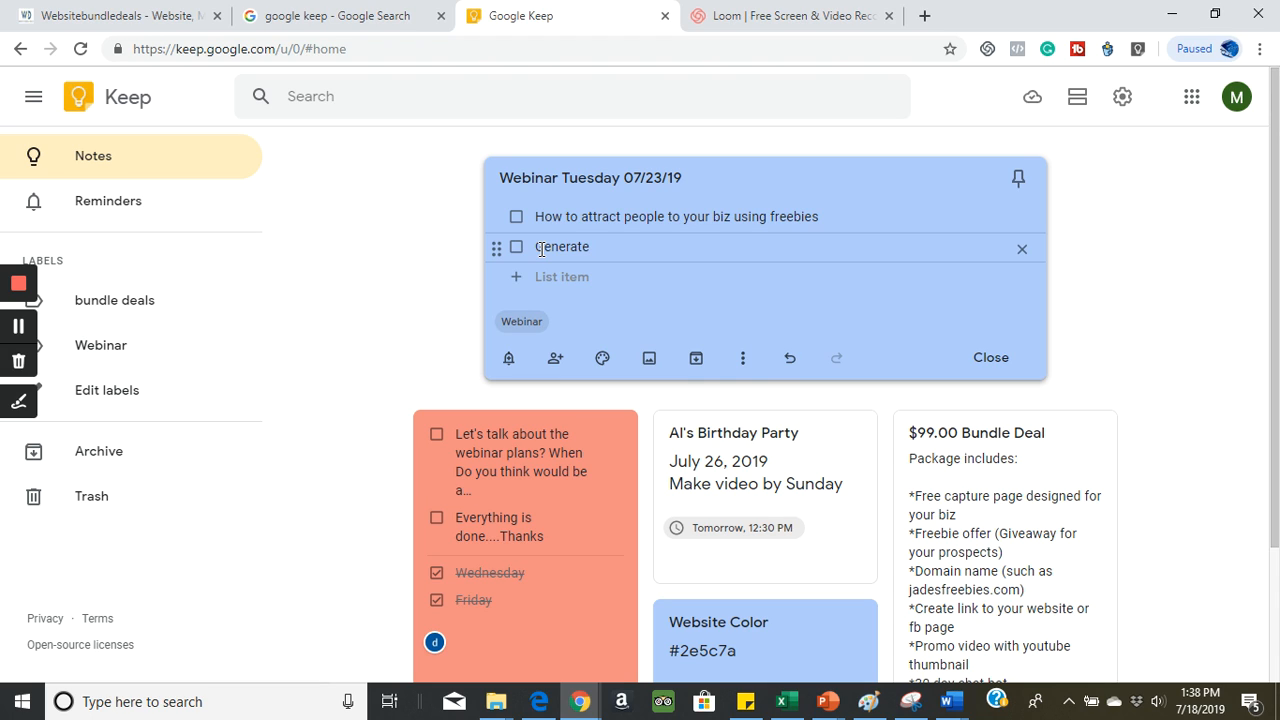
{"action": "type", "text": "unlimited leads"}
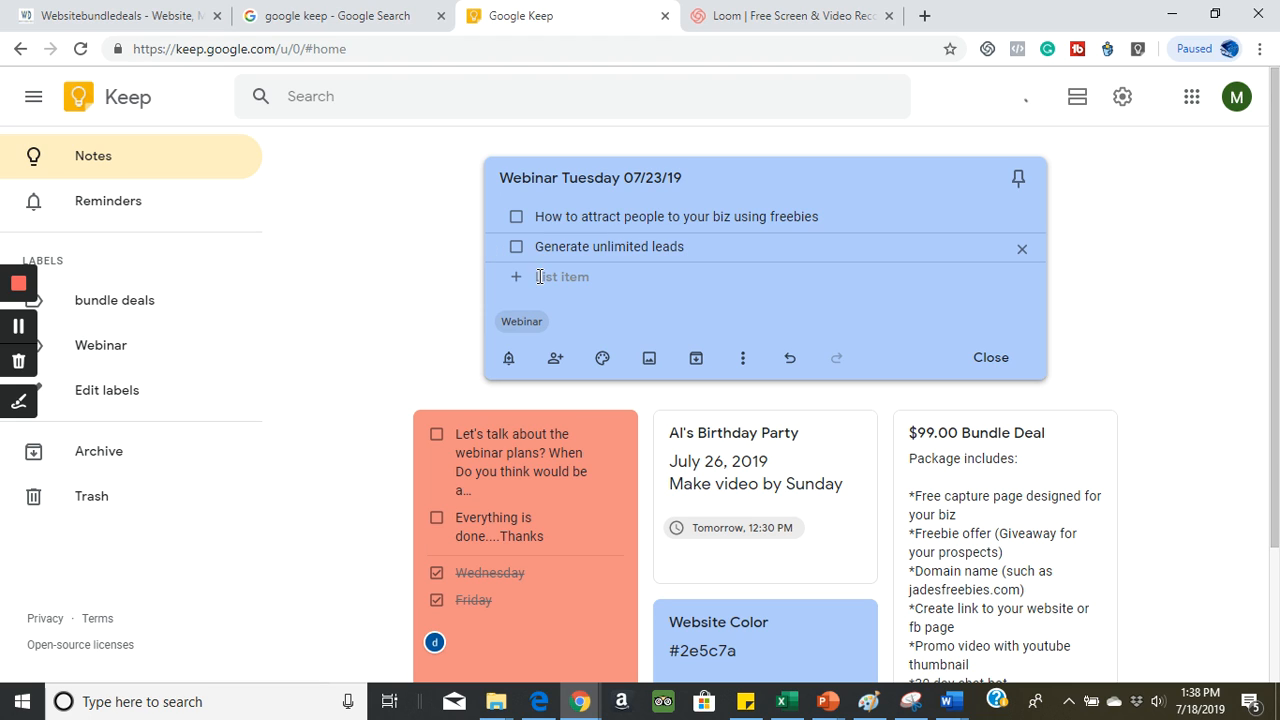
{"action": "left_click", "coordinate": [539, 281]}
{"action": "type", "text": "Frui"}
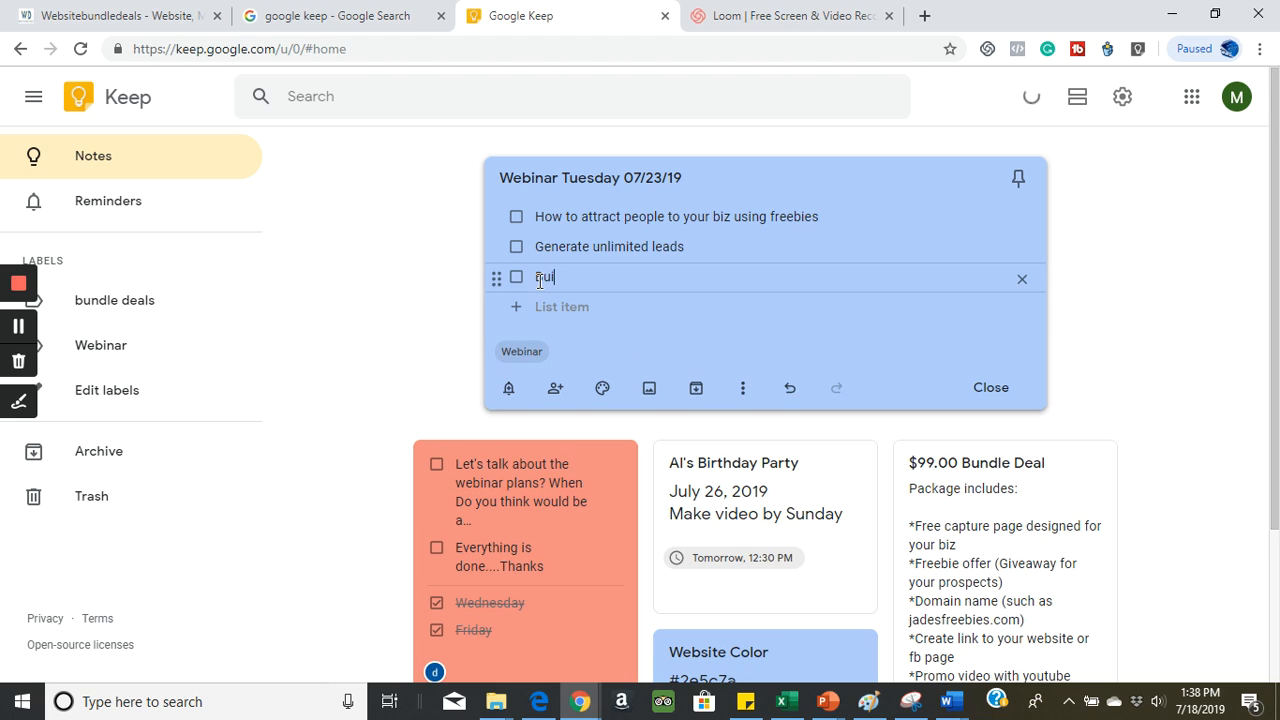
{"action": "type", "text": "lding a powerful e"}
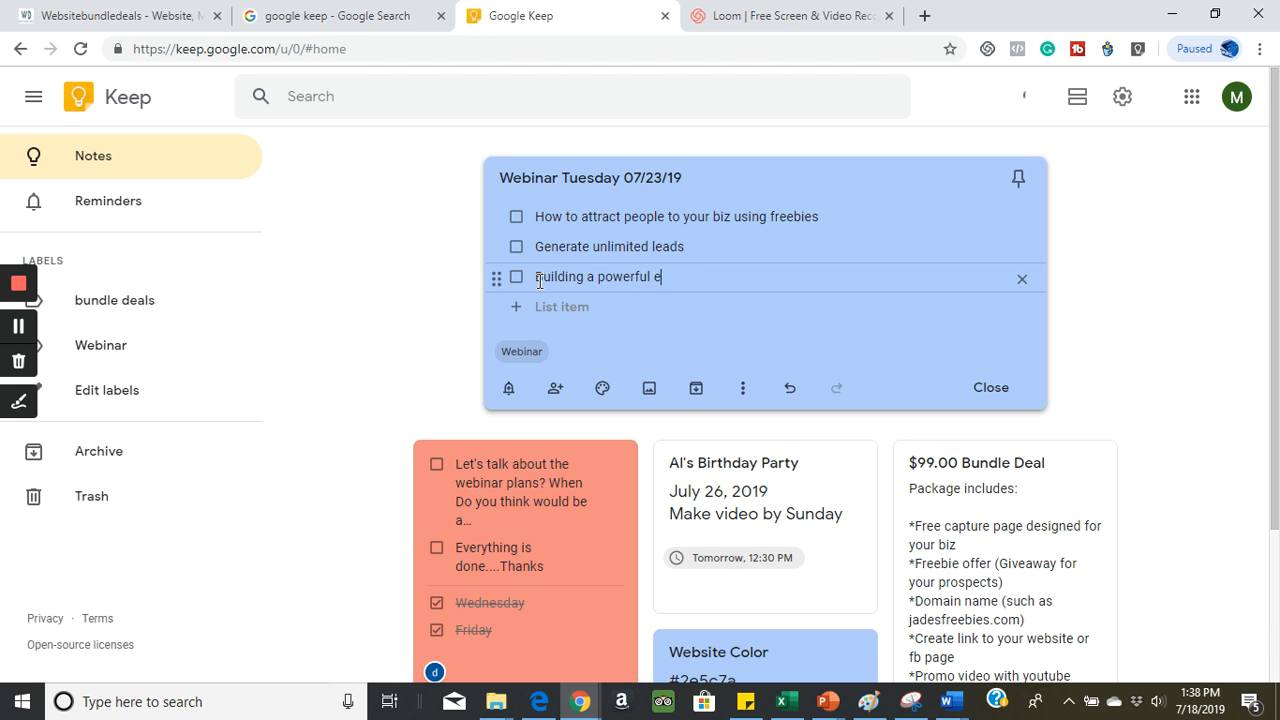
{"action": "type", "text": "mail lis"}
{"action": "type", "text": "t"}
{"action": "left_click", "coordinate": [540, 308]}
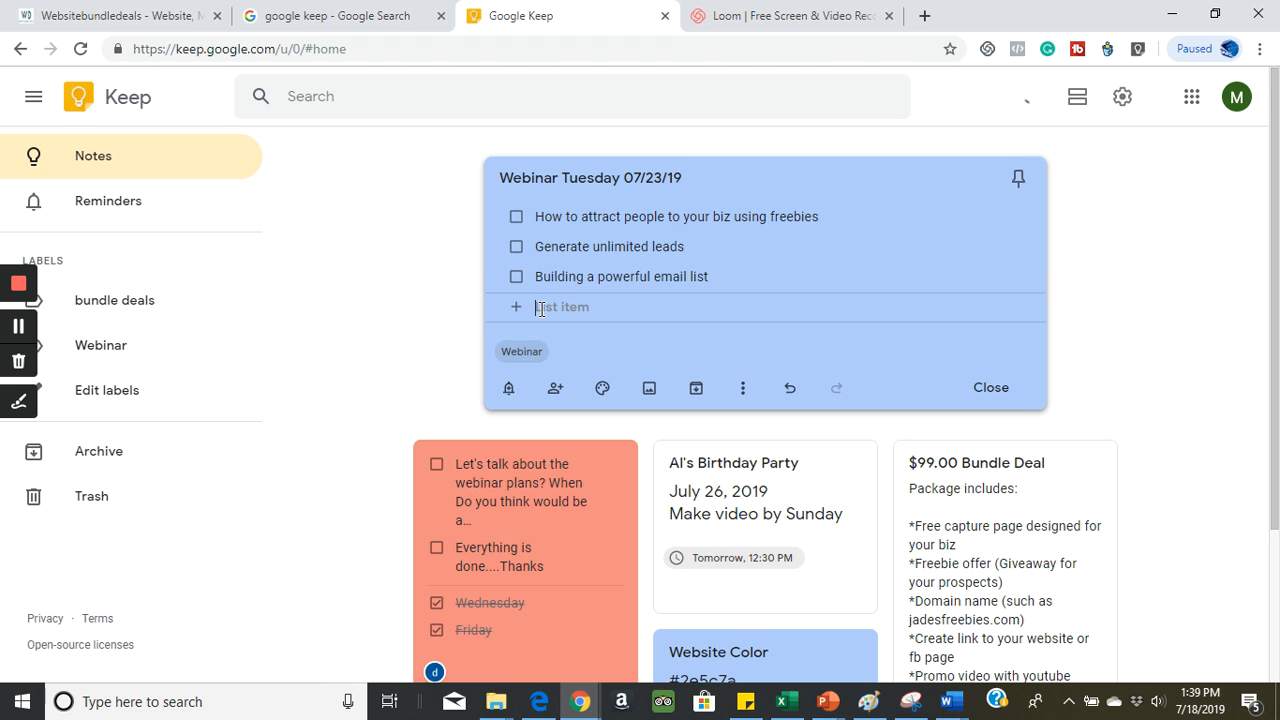
{"action": "type", "text": "Send out invit"}
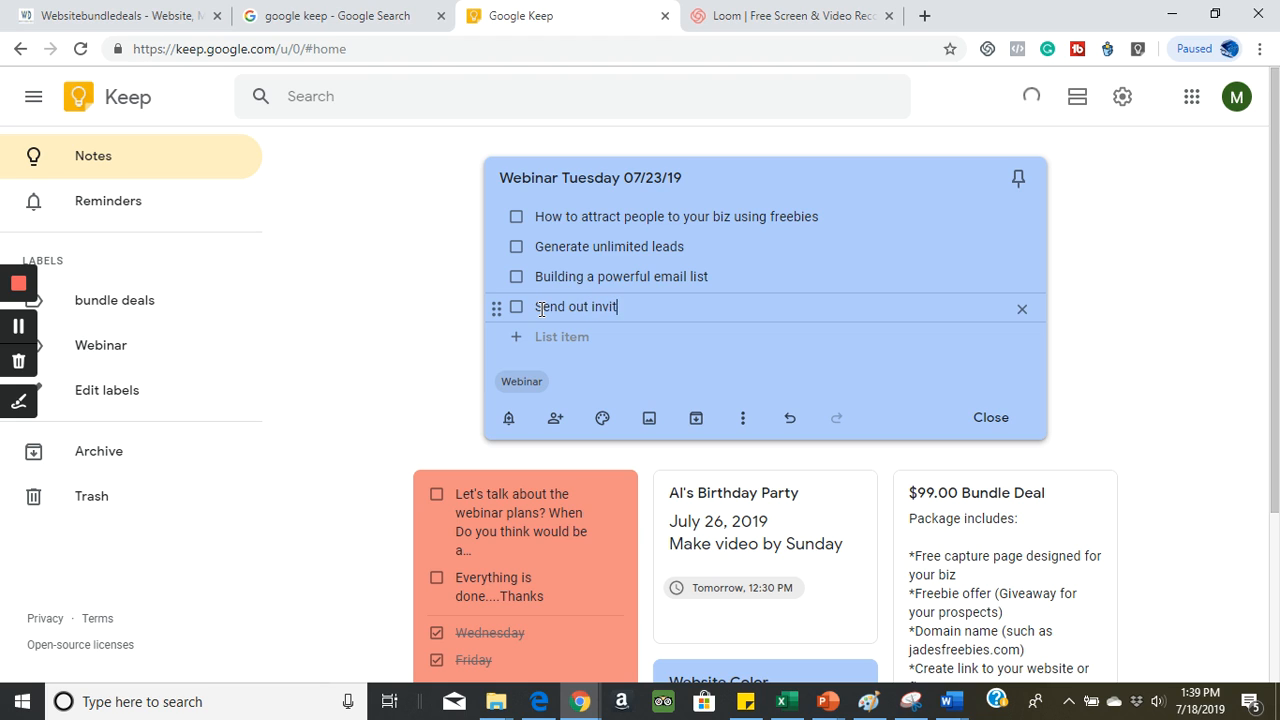
{"action": "type", "text": "es"}
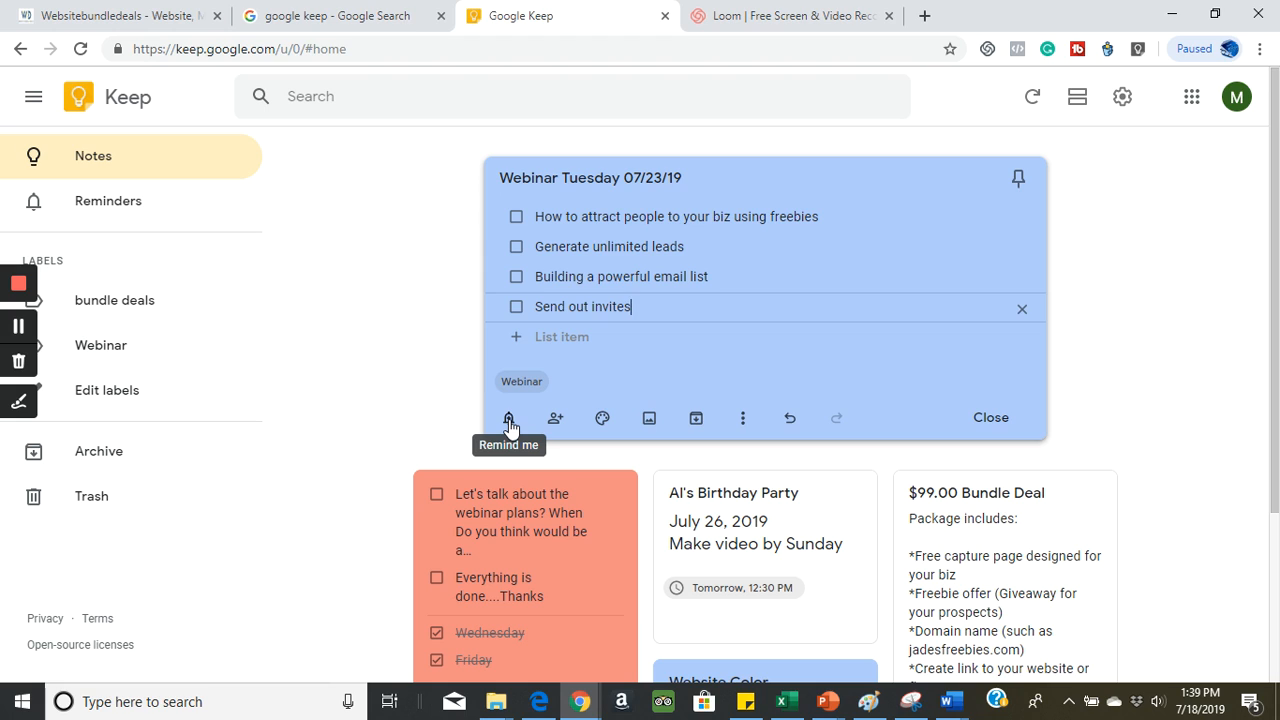
Step: Start a reminder for the webinar note with a custom date of Jul 20, 2019
{"action": "left_click", "coordinate": [509, 419]}
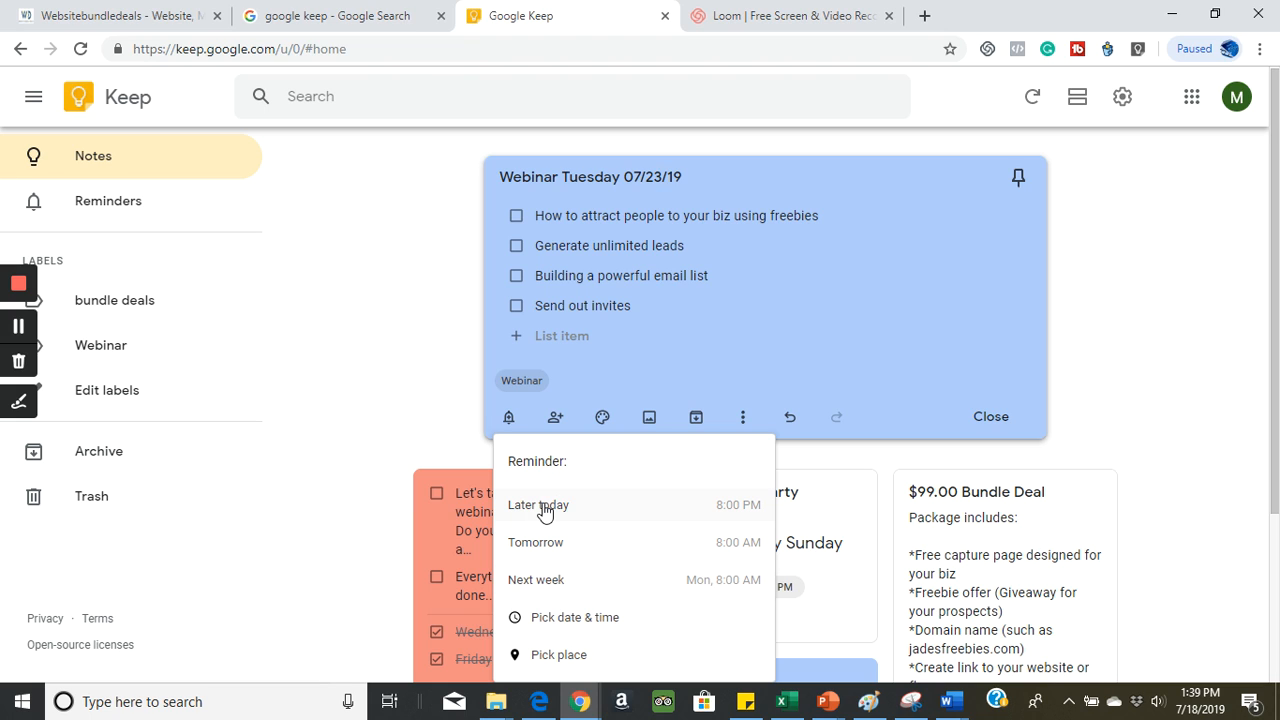
{"action": "left_click", "coordinate": [558, 619]}
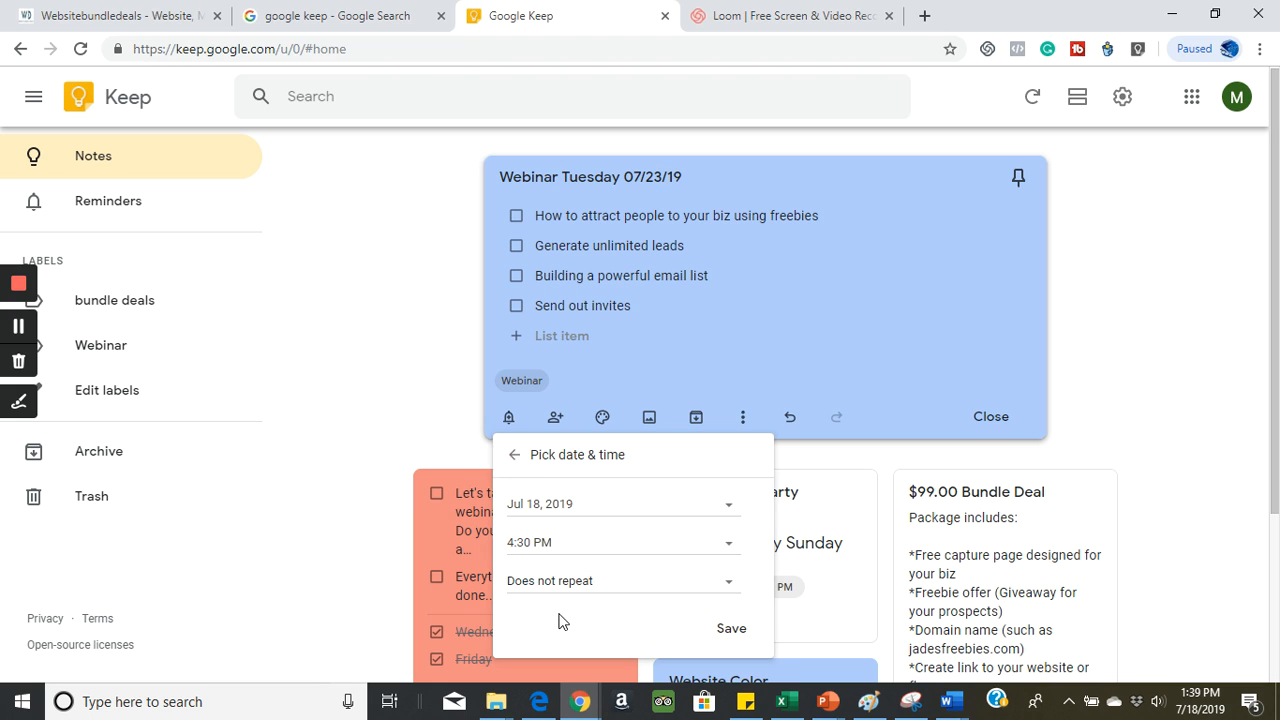
{"action": "left_click", "coordinate": [731, 510]}
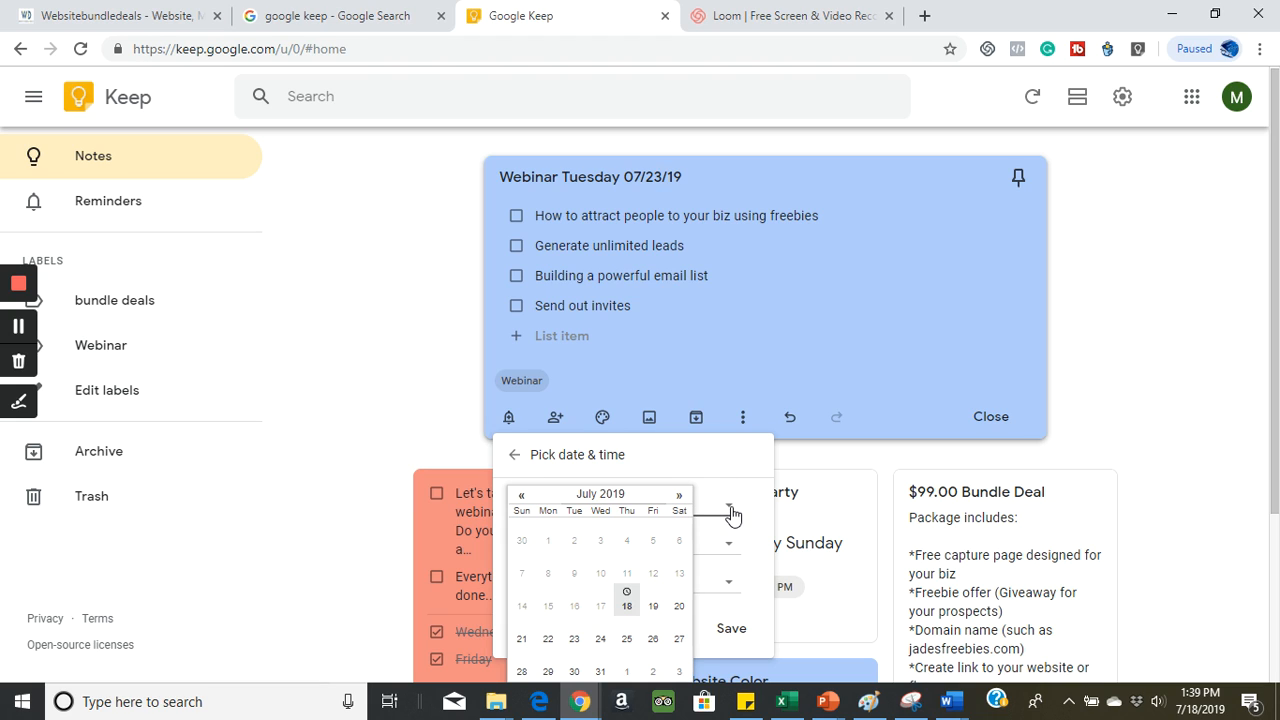
{"action": "left_click", "coordinate": [679, 606]}
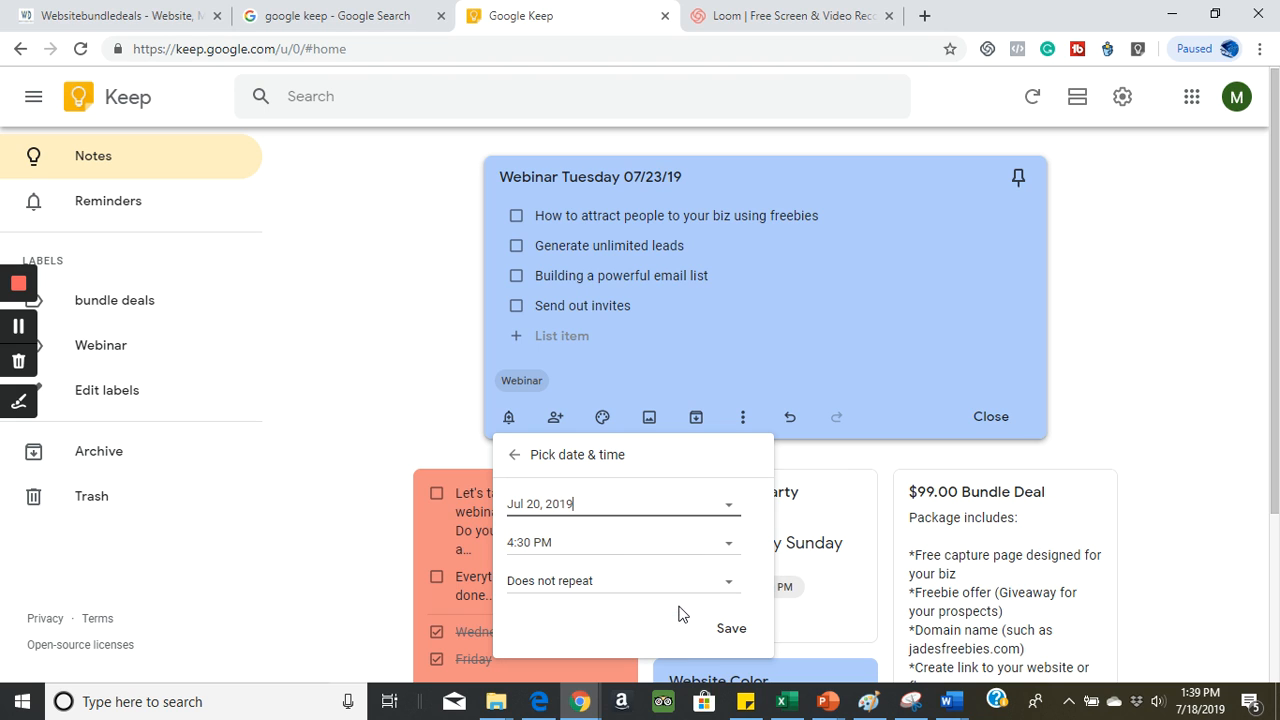
Step: Set the reminder's time to 12:30 PM, leaving it non-repeating
{"action": "left_click", "coordinate": [730, 548]}
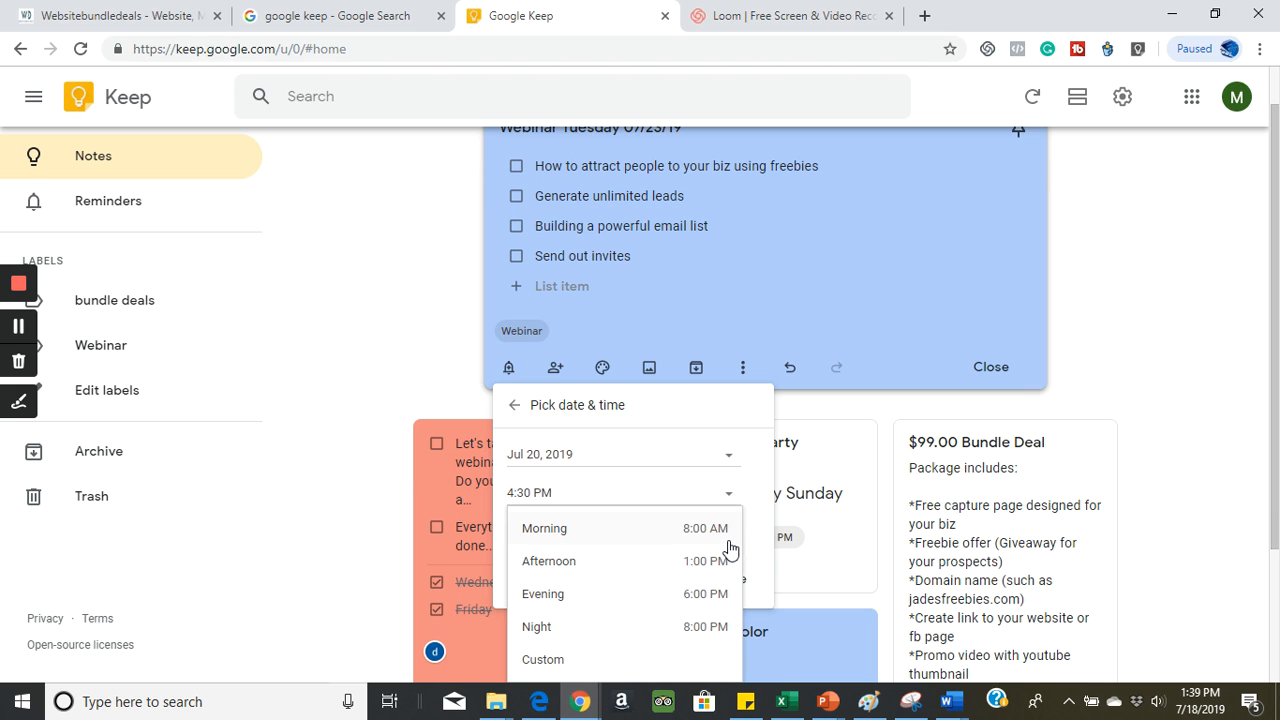
{"action": "left_click", "coordinate": [546, 664]}
{"action": "left_click", "coordinate": [515, 495]}
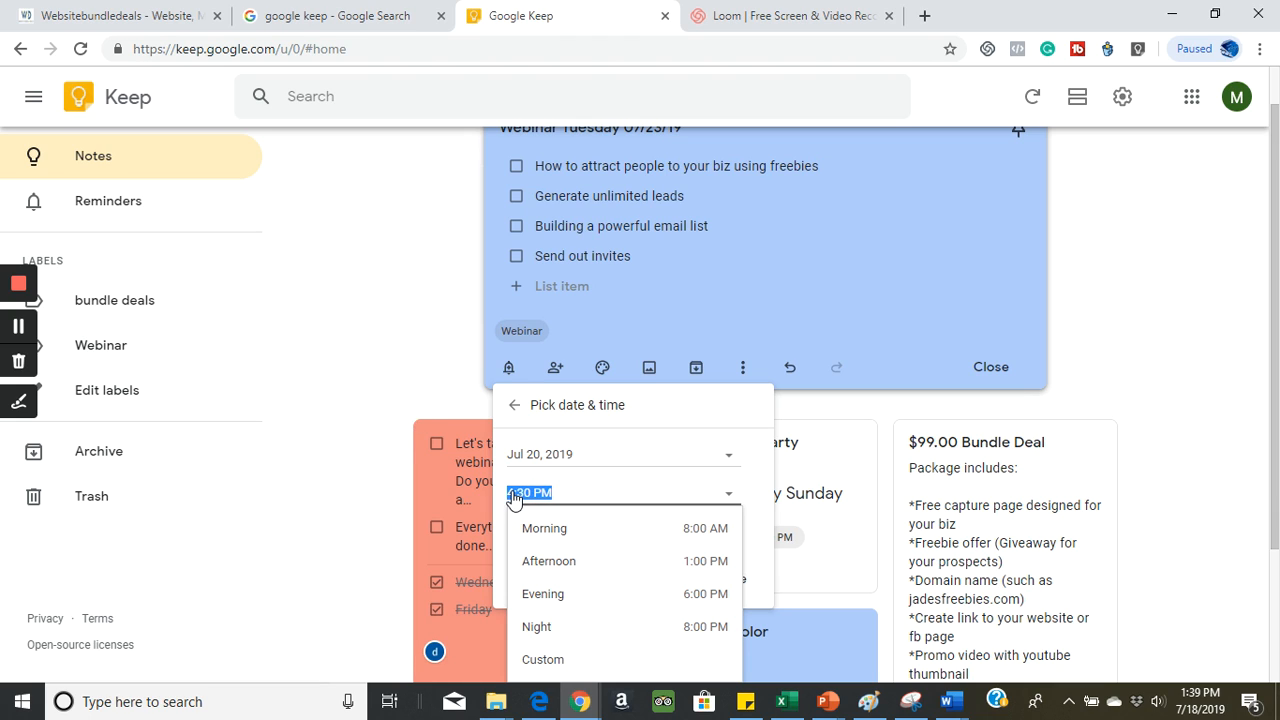
{"action": "key", "text": "BackSpace"}
{"action": "type", "text": "10"}
{"action": "type", "text": ":30"}
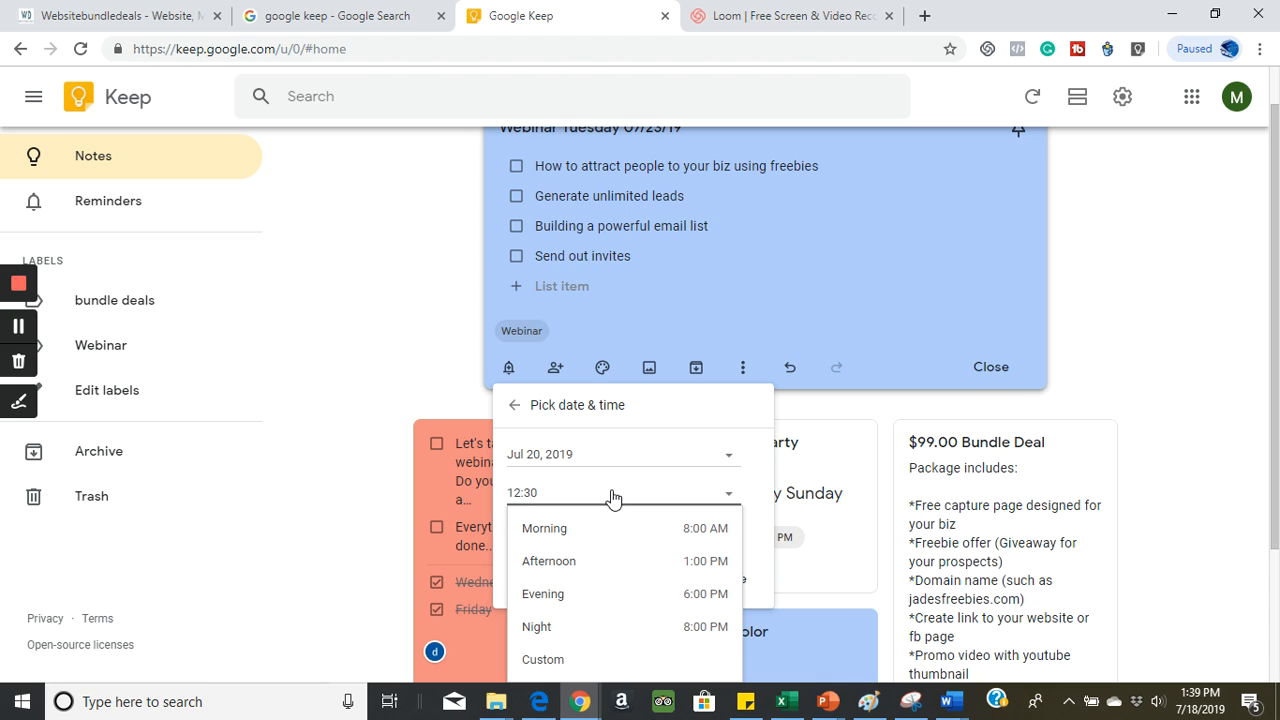
{"action": "left_click", "coordinate": [738, 498]}
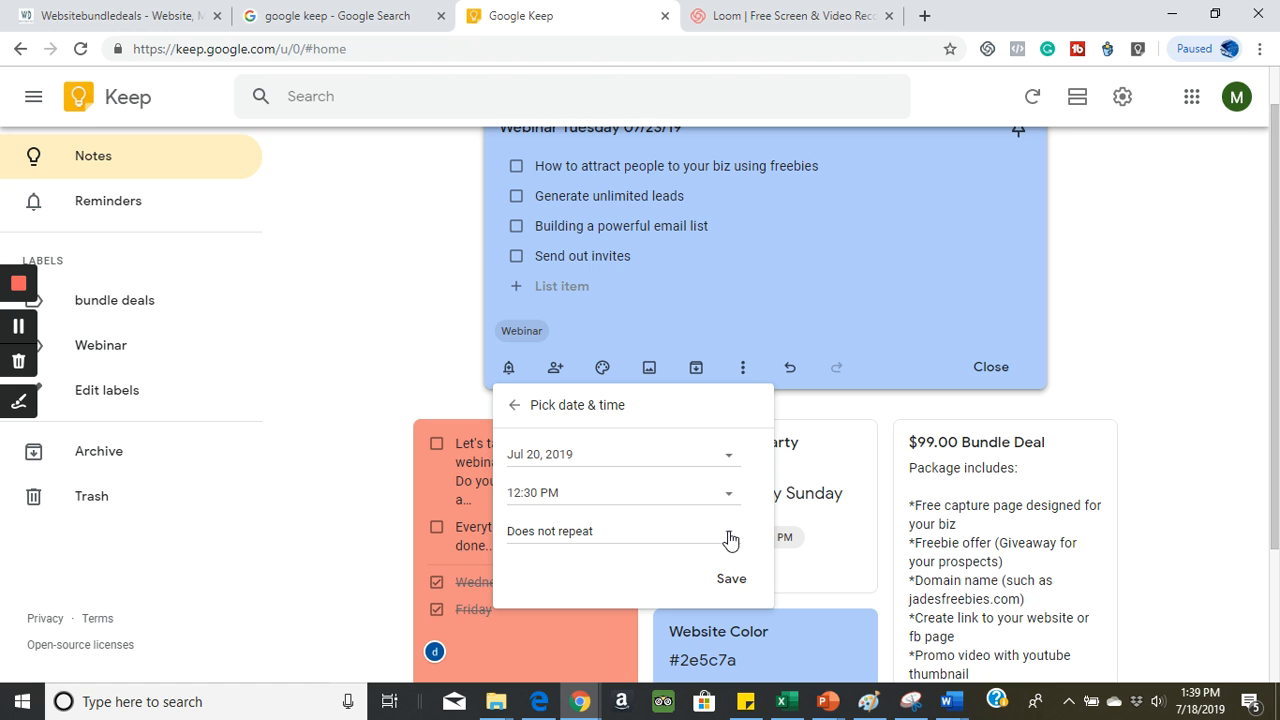
{"action": "key", "text": "ctrl+minus"}
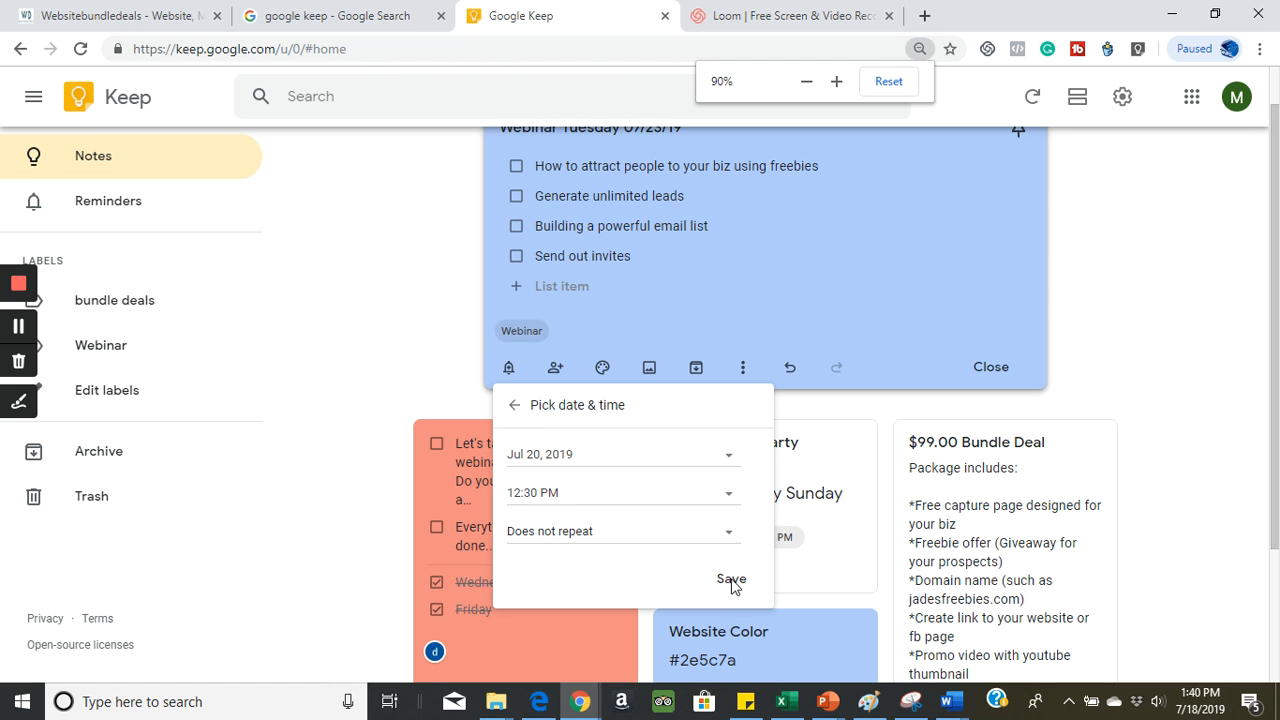
Step: Save the webinar note's date and time reminder, and pin that note above the others
{"action": "left_click", "coordinate": [731, 580]}
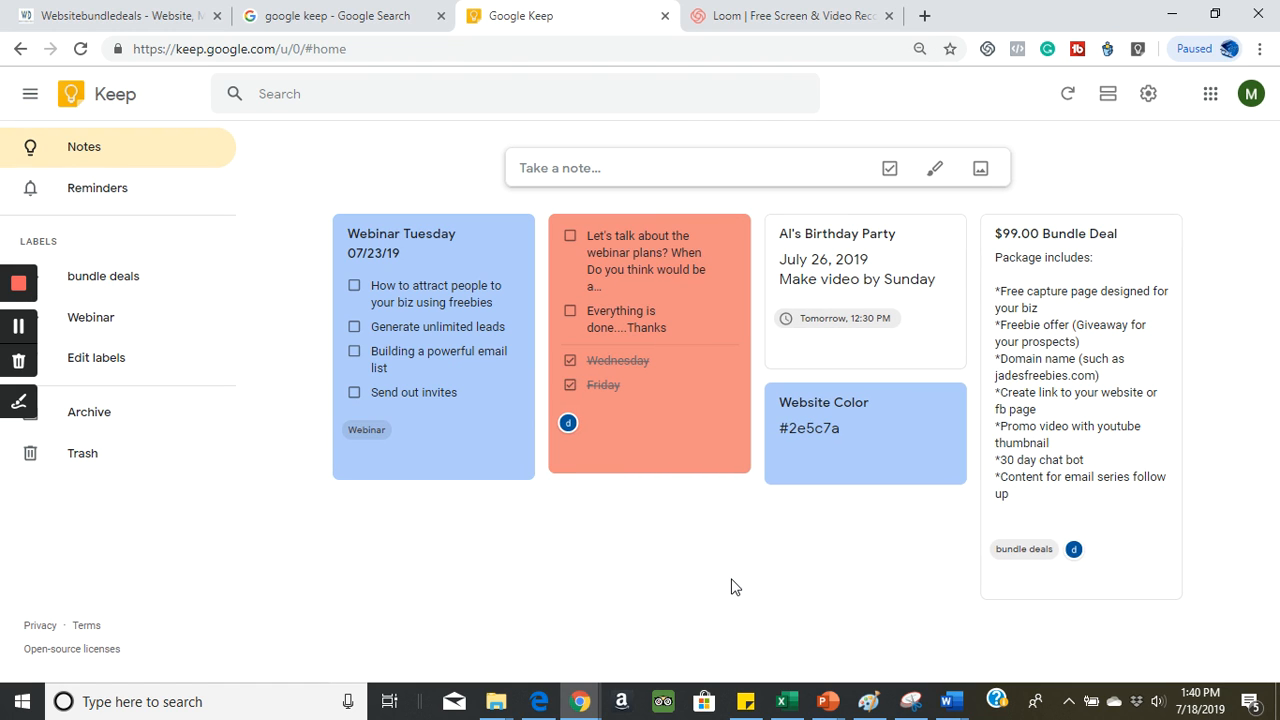
{"action": "mouse_move", "coordinate": [509, 236]}
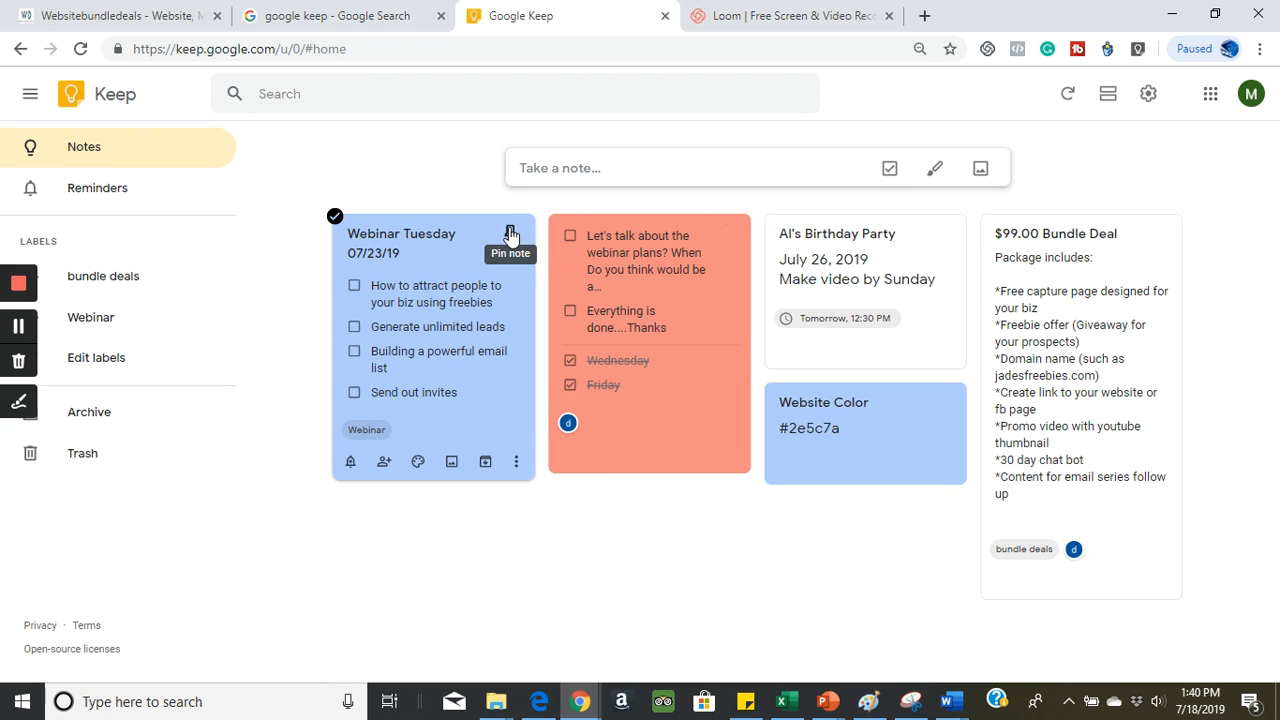
{"action": "left_click", "coordinate": [510, 234]}
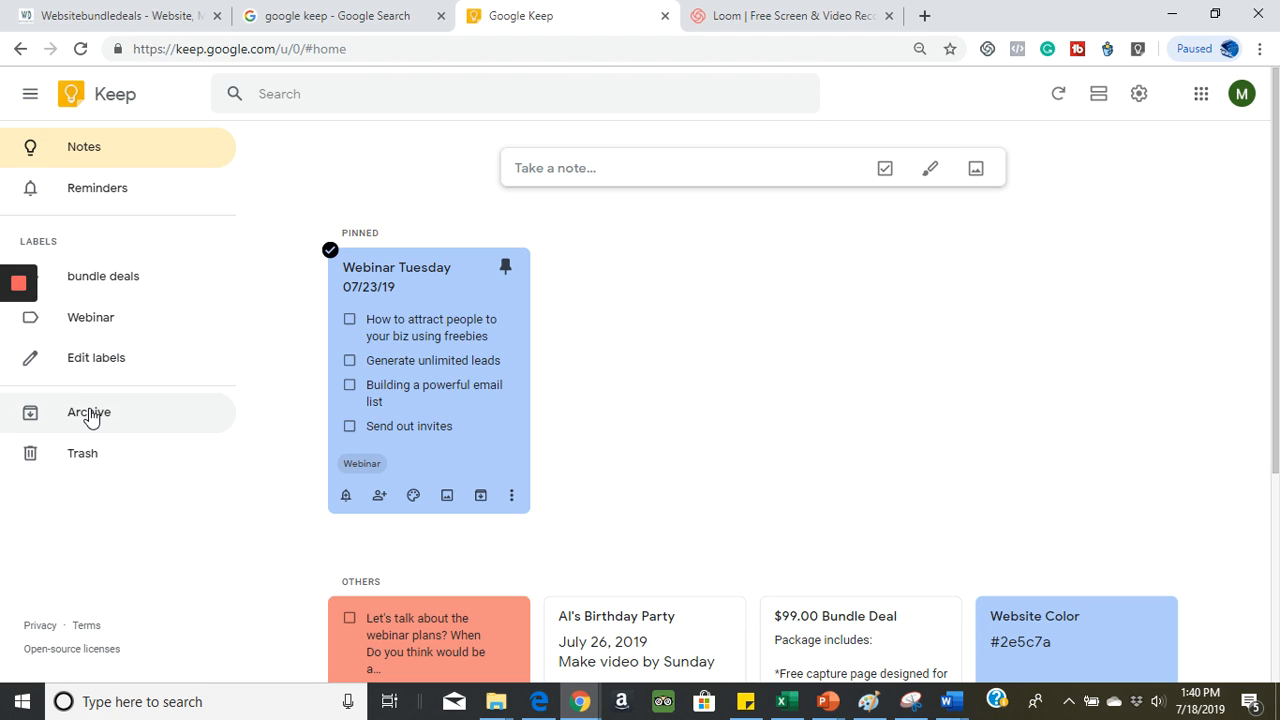
{"action": "left_click", "coordinate": [511, 497]}
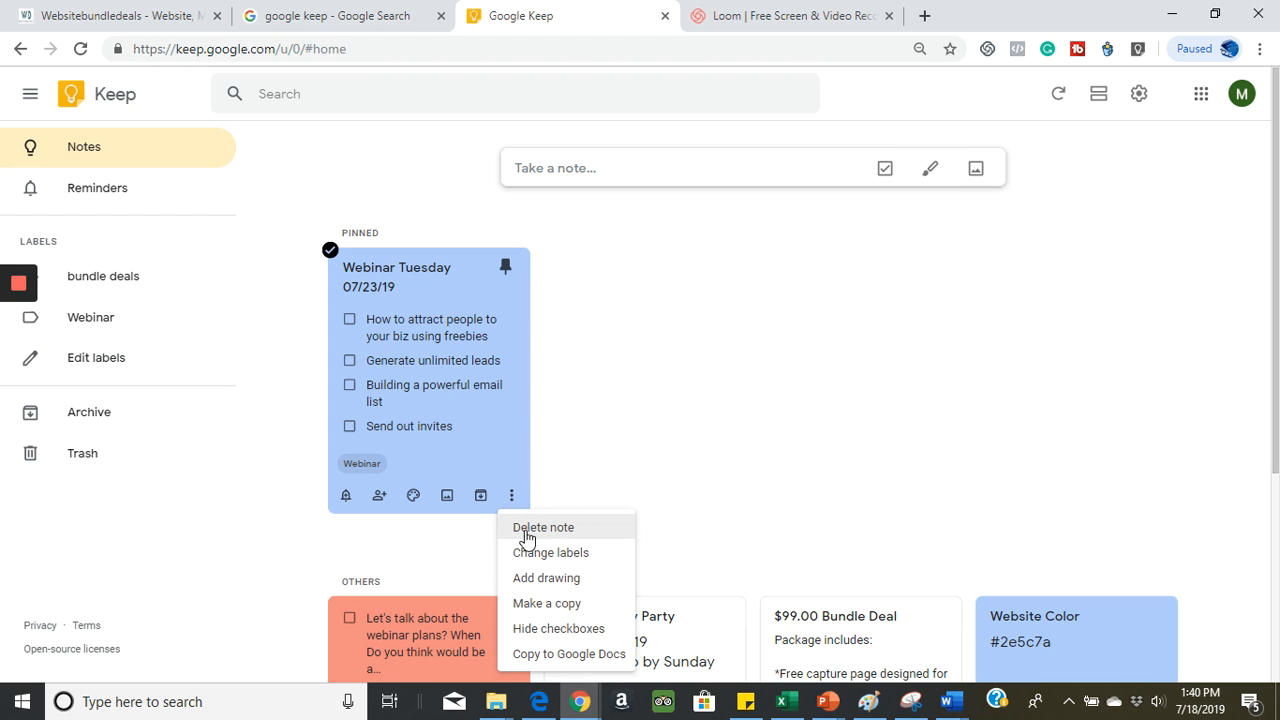
{"action": "left_click", "coordinate": [621, 453]}
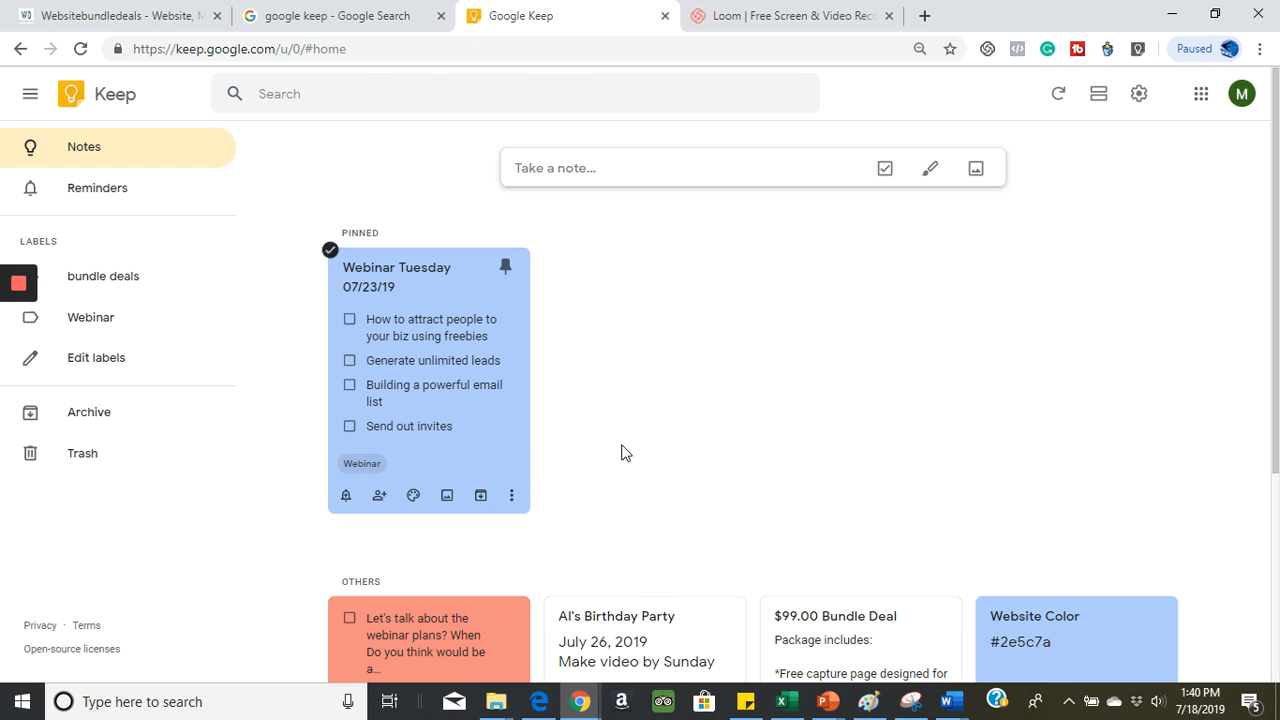
{"action": "left_click_drag", "start_coordinate": [1277, 339], "coordinate": [1277, 545]}
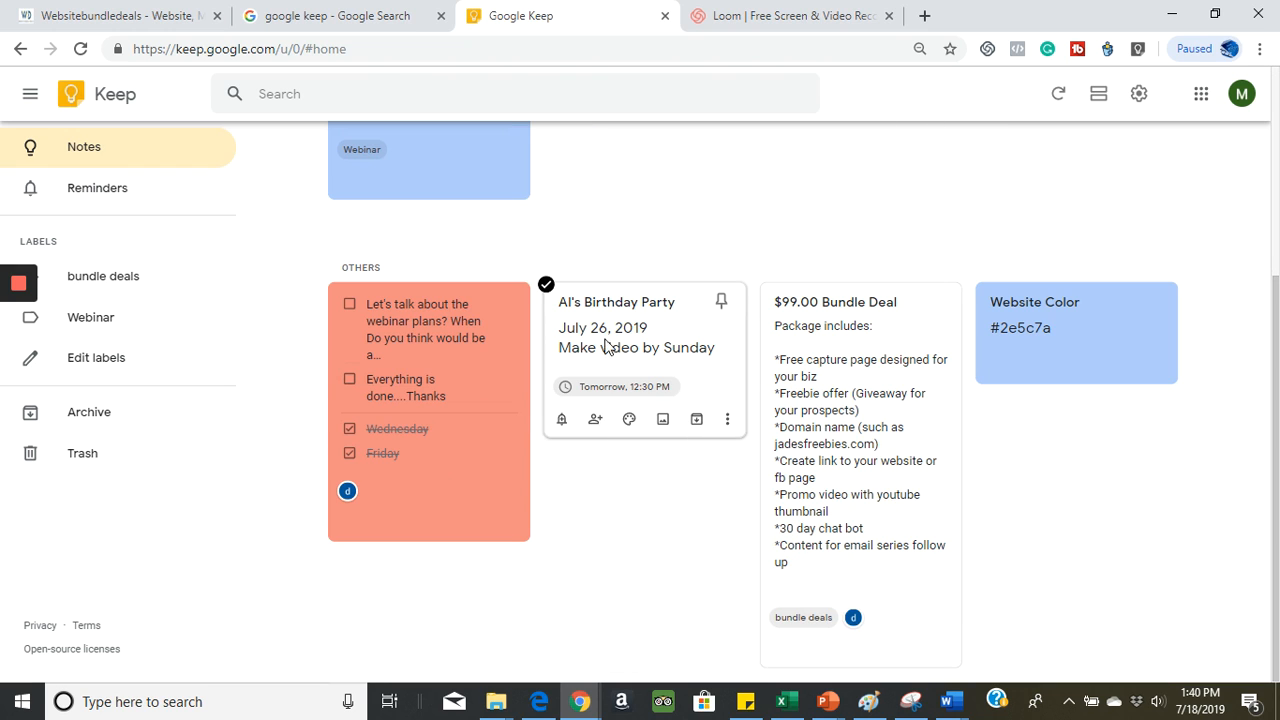